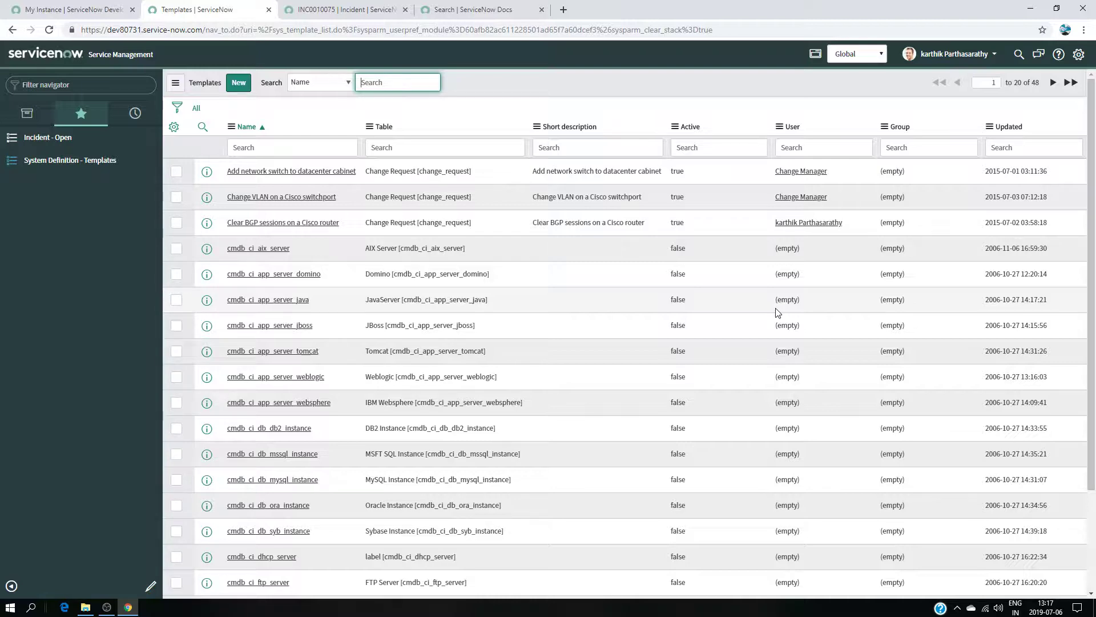
# List the open incidents and view the one about access to the SAP HR application
pyautogui.click(57, 137)
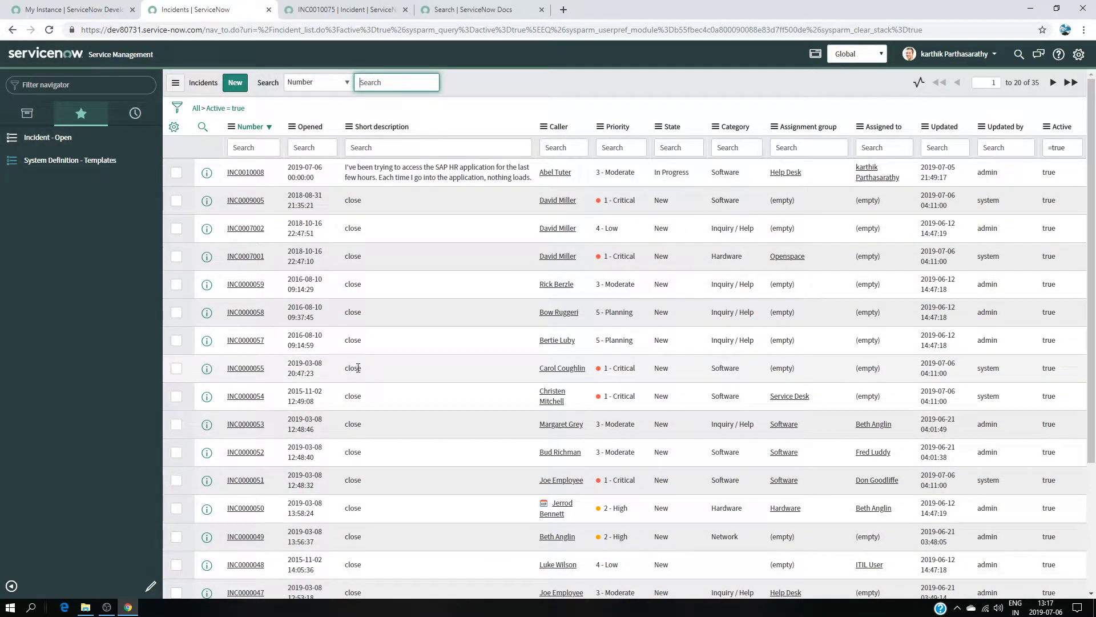
pyautogui.click(245, 173)
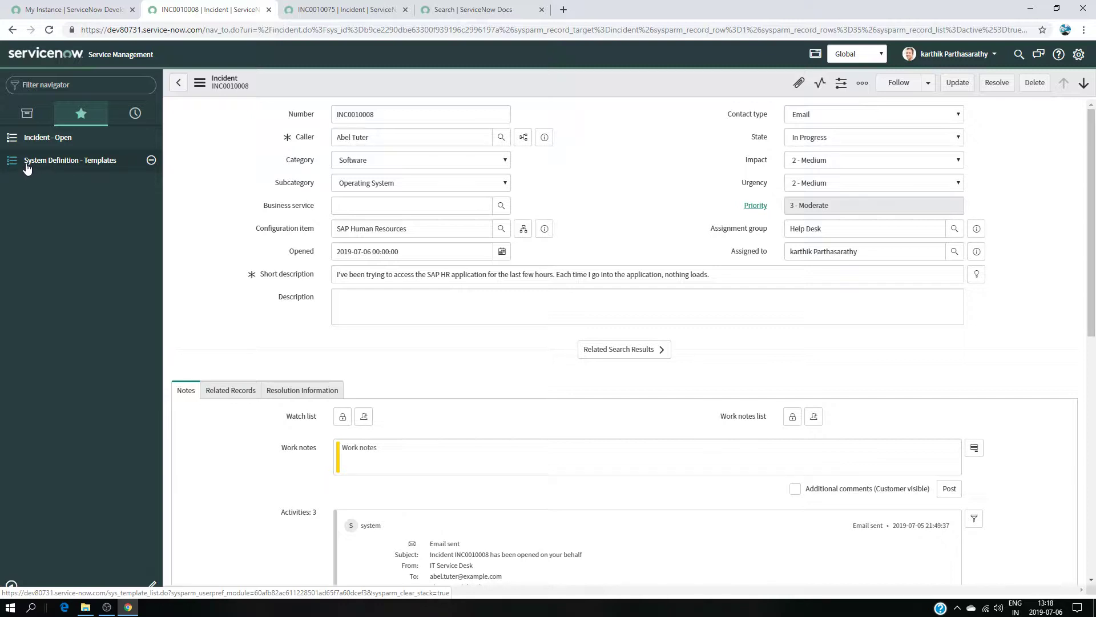
# List the system definition templates and filter them to those whose table starts with "incident"
pyautogui.click(68, 160)
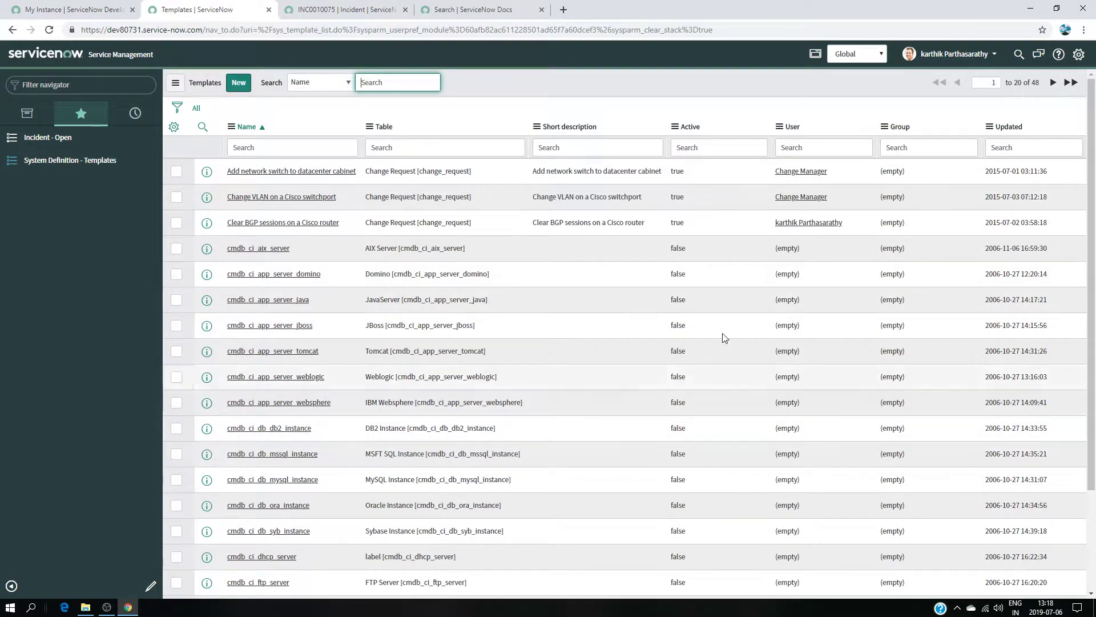
pyautogui.scroll(-3, 587, 435)
pyautogui.scroll(3, 571, 431)
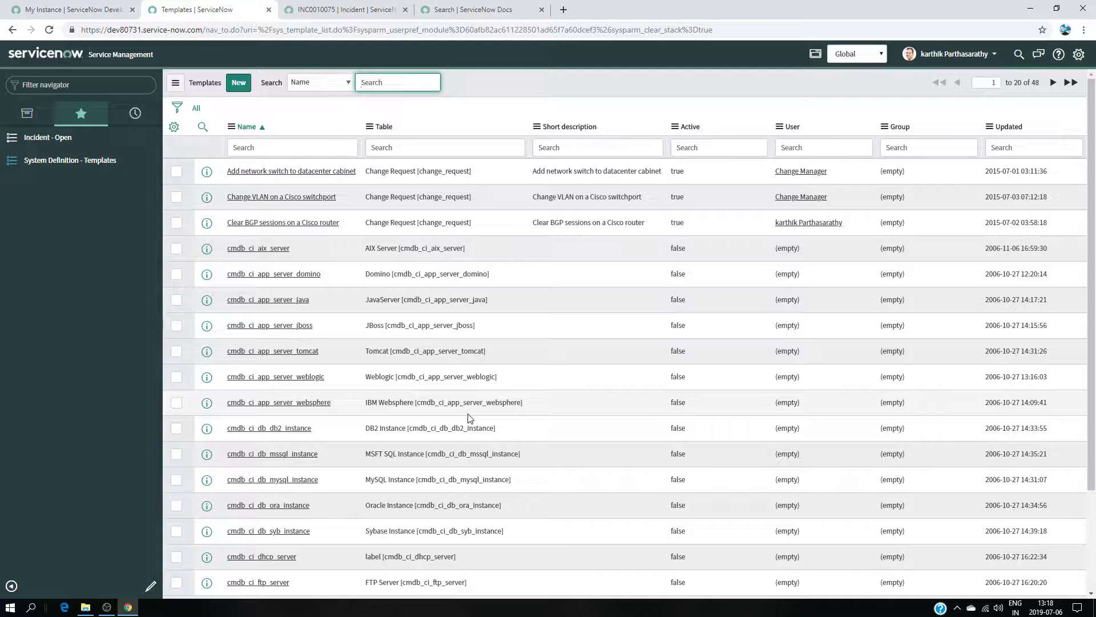
pyautogui.click(373, 149)
pyautogui.write('inc')
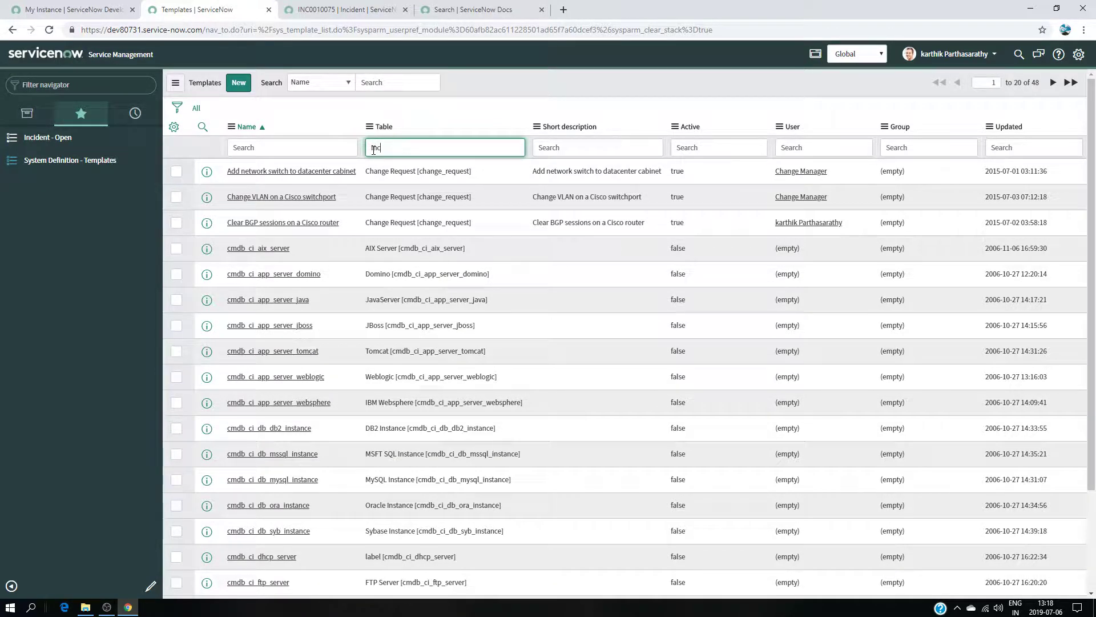
pyautogui.write('ide')
pyautogui.write('den')
pyautogui.press('Return')
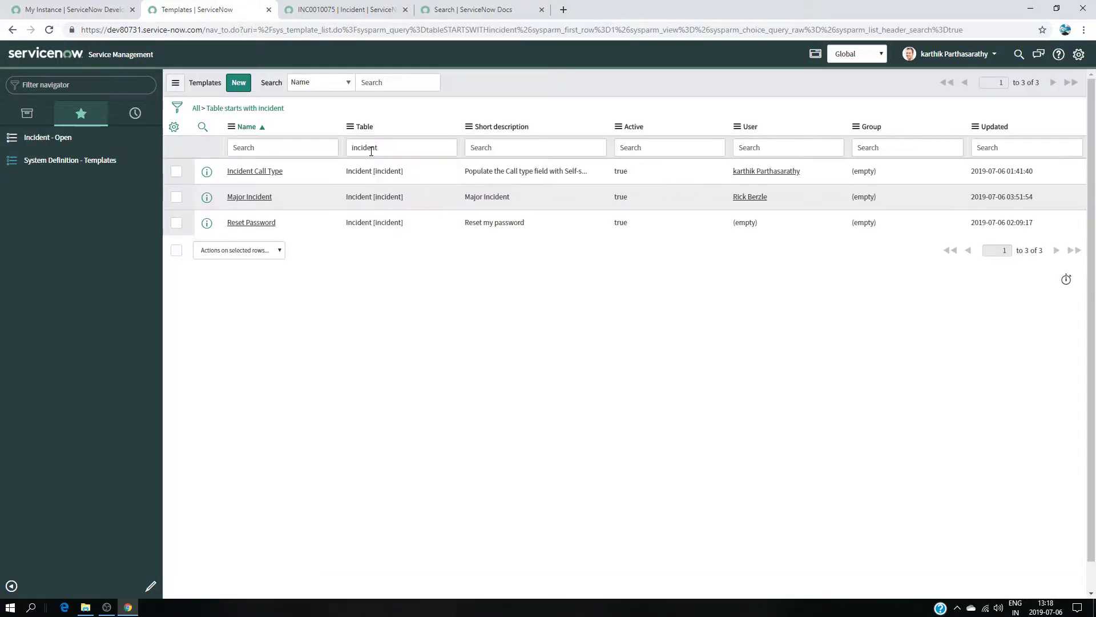
# Open the Reset Password template and examine its short description and preset field values
pyautogui.click(246, 229)
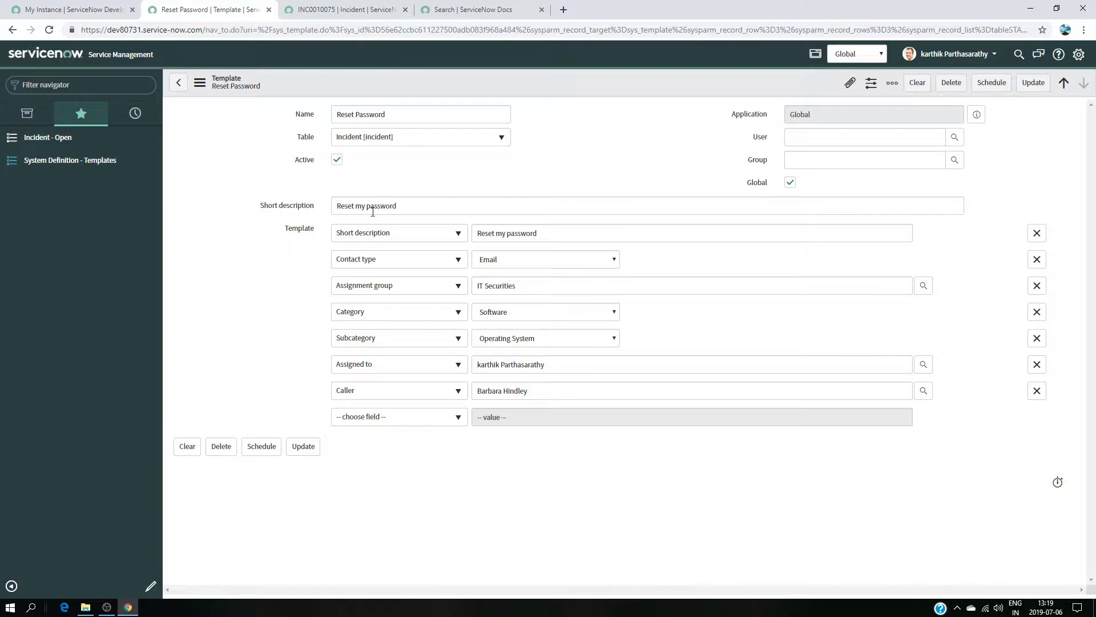
pyautogui.click(392, 207)
pyautogui.click(548, 235)
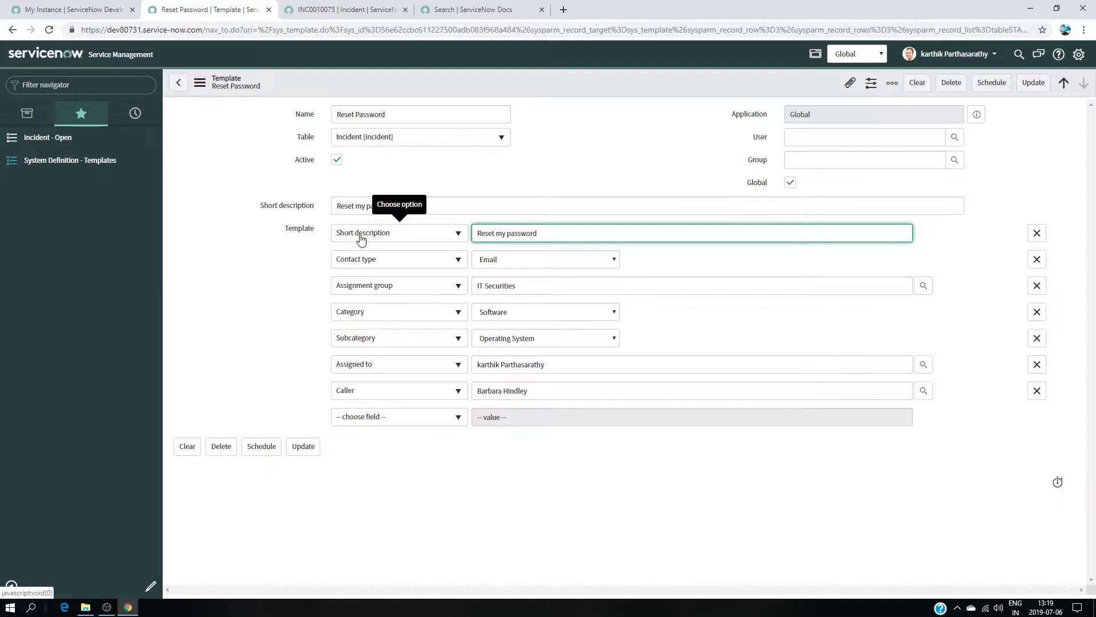
pyautogui.click(353, 206)
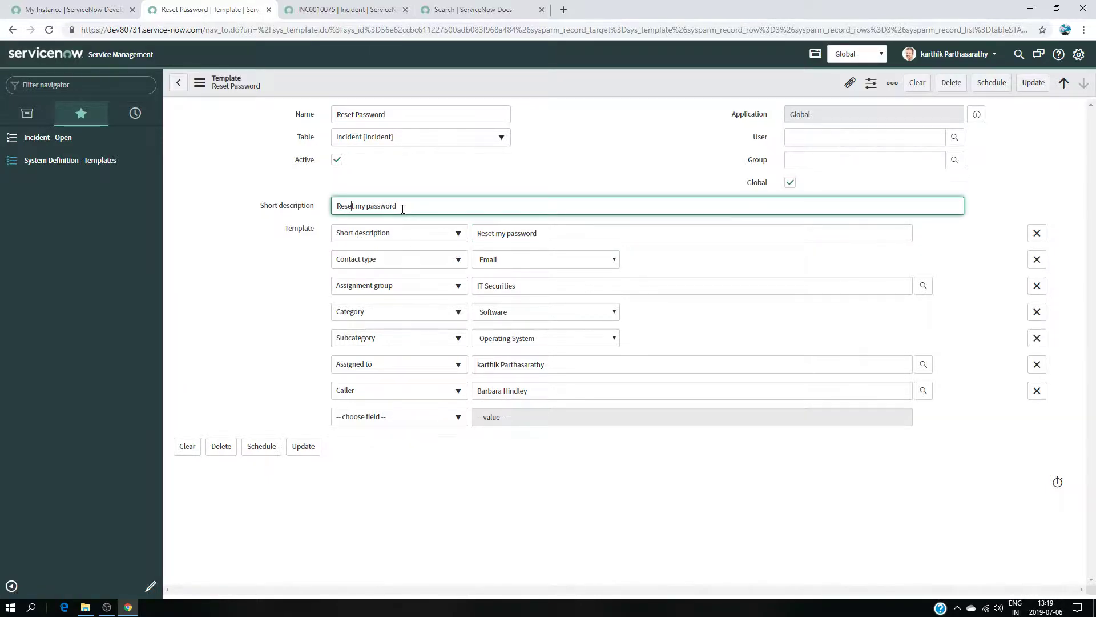
pyautogui.click(178, 84)
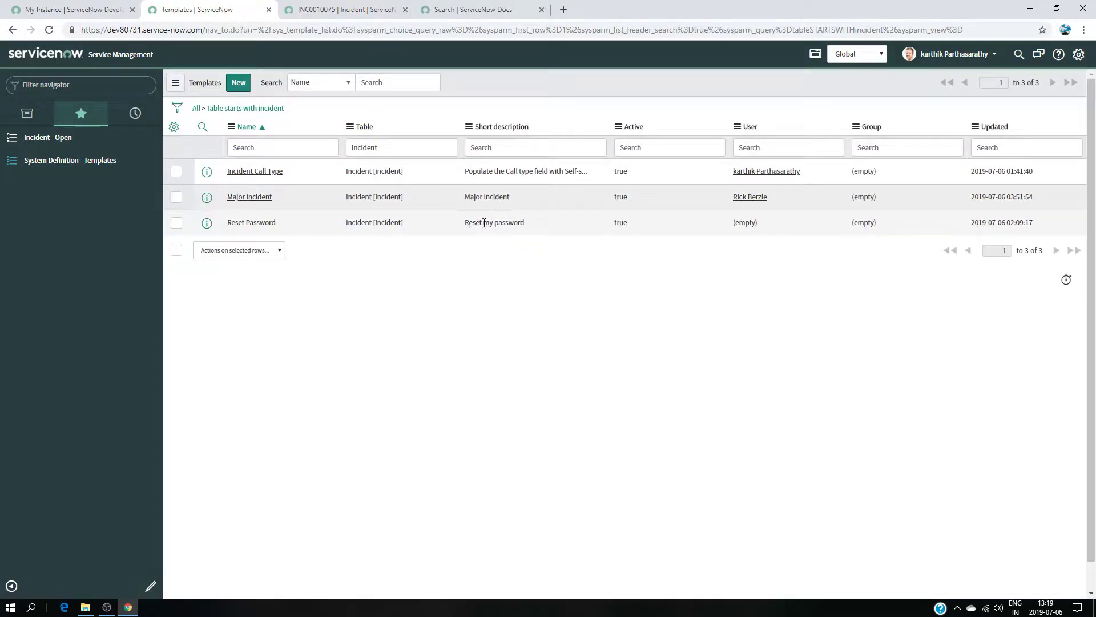
pyautogui.click(257, 224)
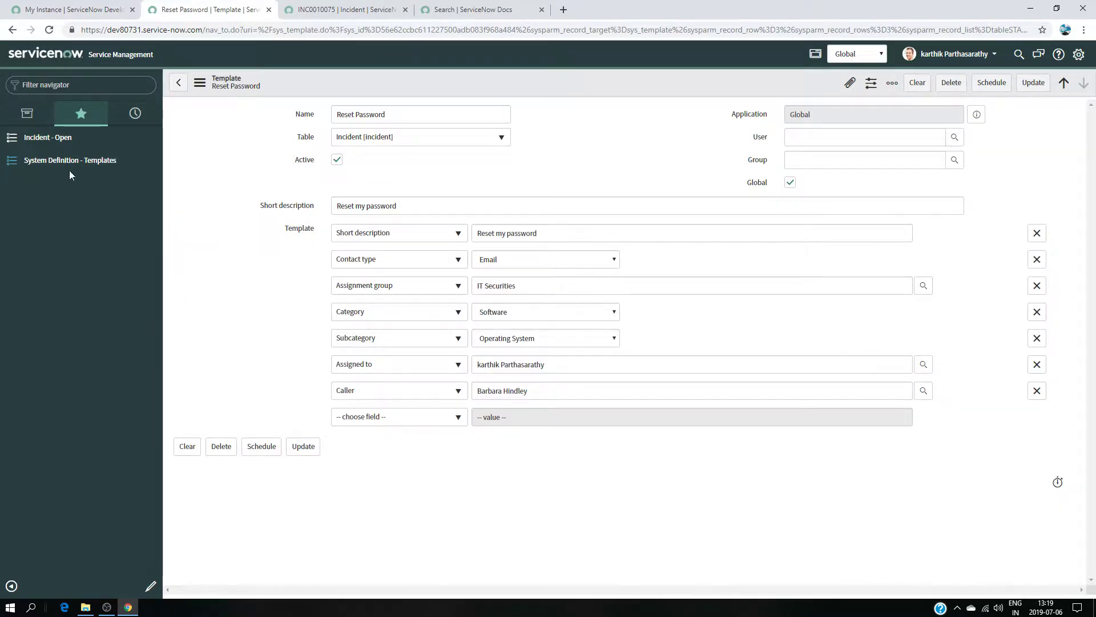
# Create a new incident from the open incidents list and apply the Reset Password template to it
pyautogui.click(27, 89)
pyautogui.click(68, 147)
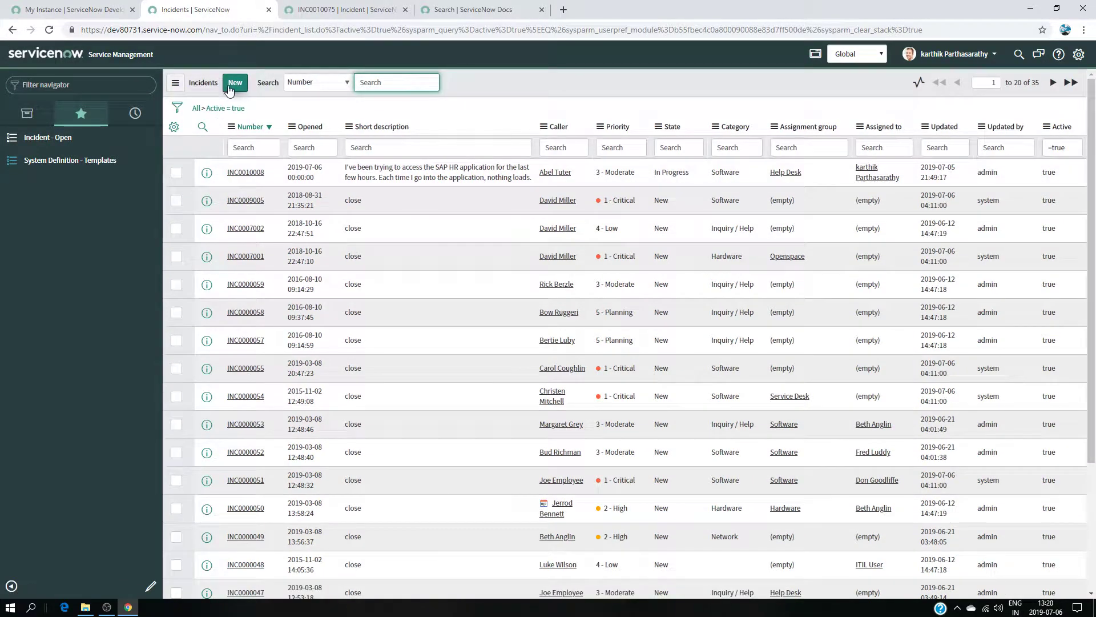
pyautogui.click(235, 82)
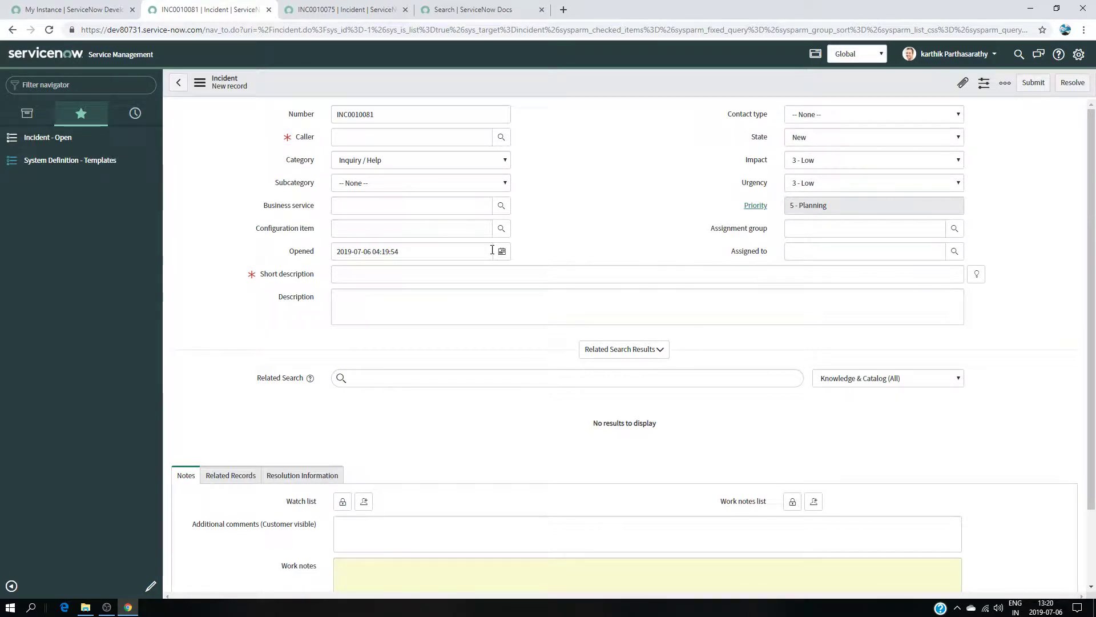
pyautogui.click(1003, 84)
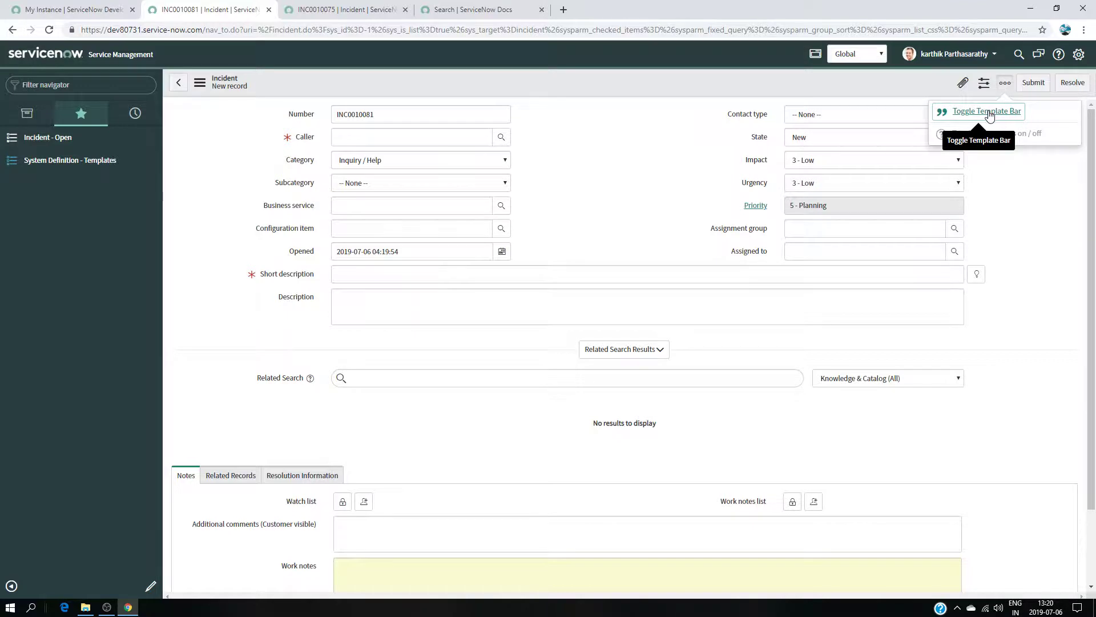
pyautogui.click(988, 113)
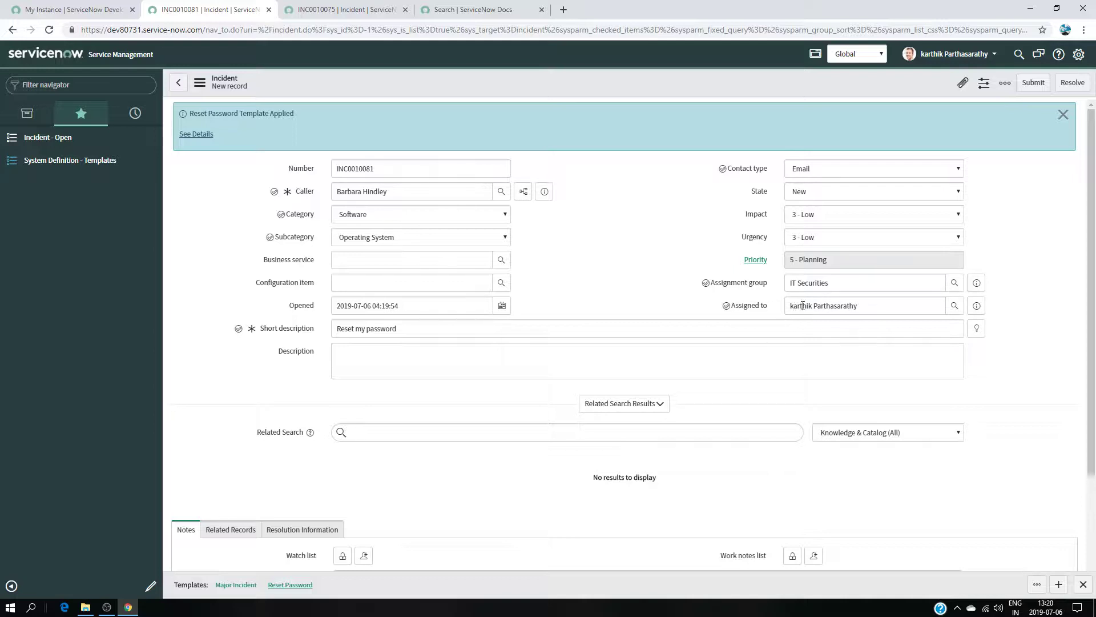
# Dismiss the applied-template notice and submit the new password reset incident
pyautogui.click(421, 327)
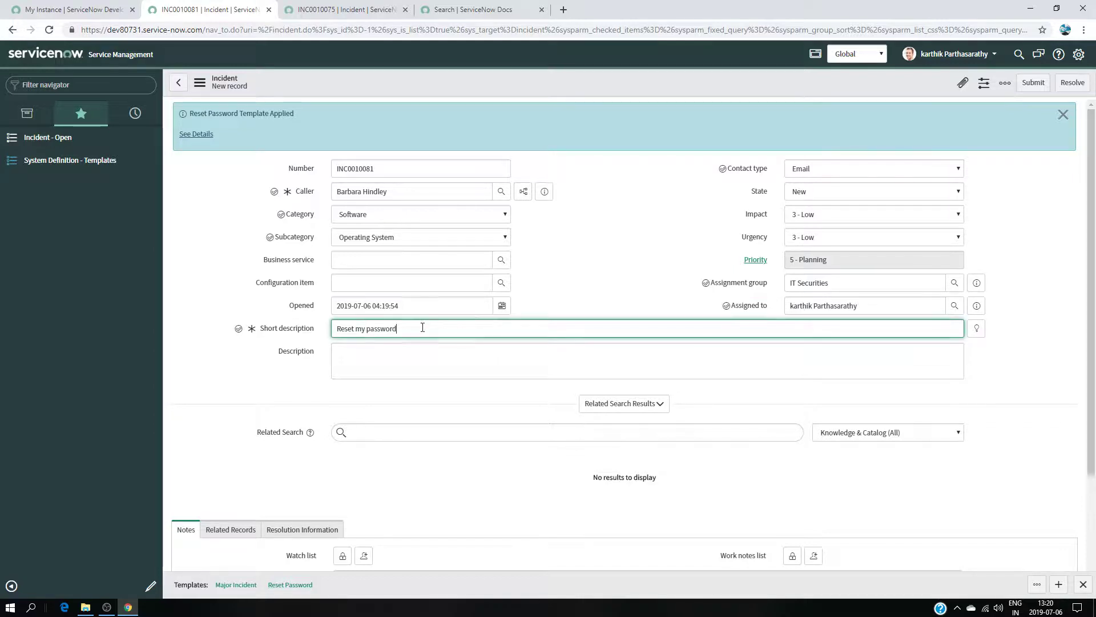
pyautogui.scroll(-2, 713, 286)
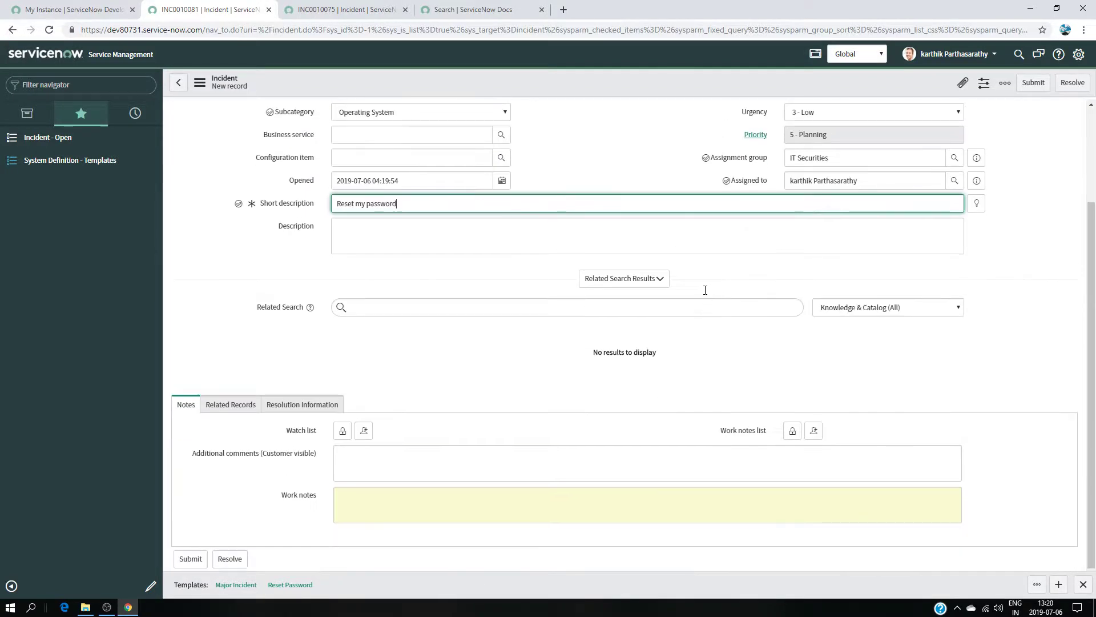
pyautogui.scroll(2, 704, 289)
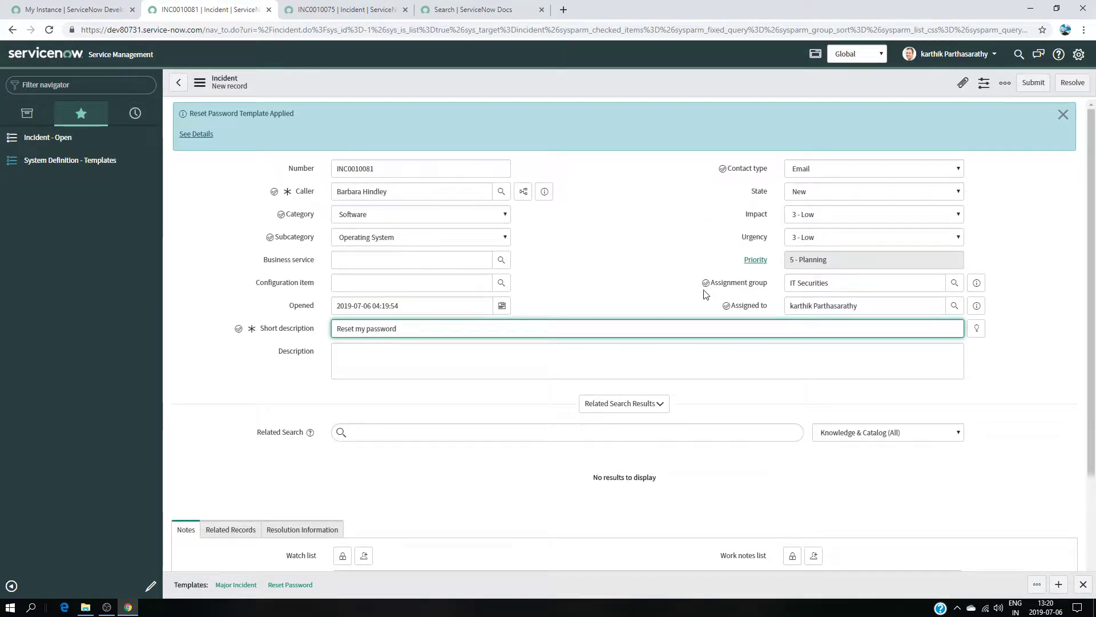
pyautogui.click(1063, 115)
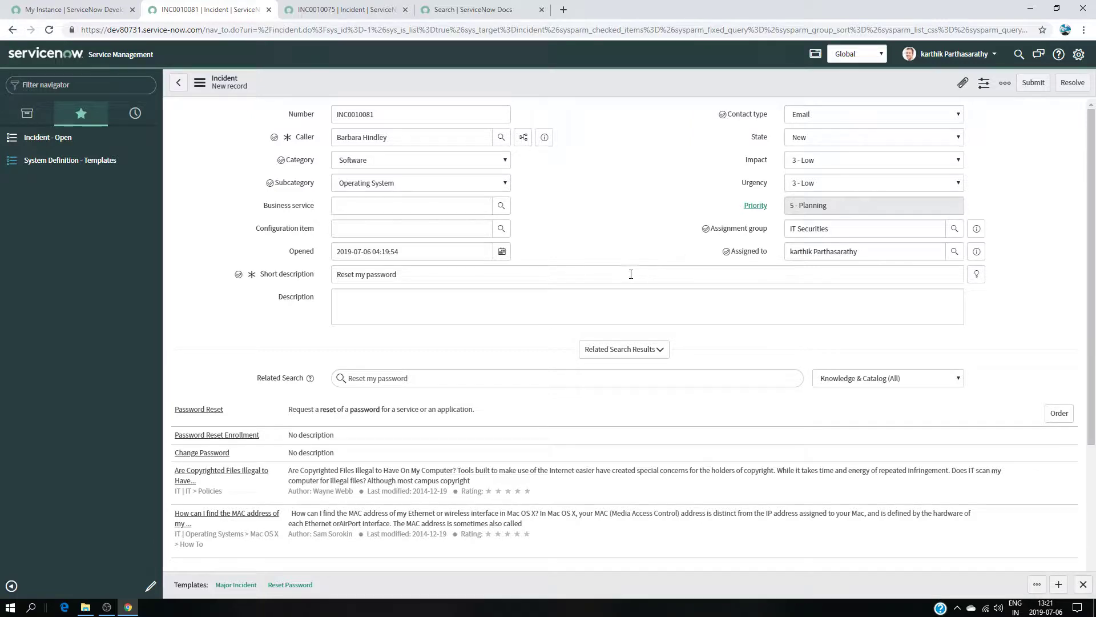
pyautogui.scroll(-4, 881, 196)
pyautogui.scroll(4, 788, 251)
pyautogui.click(1032, 83)
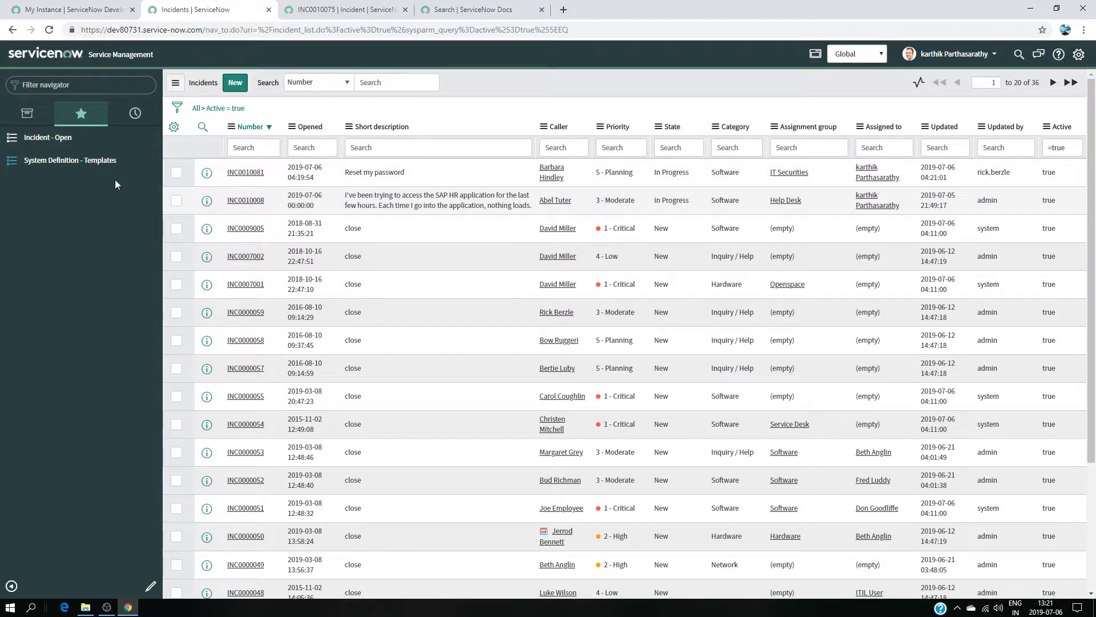
# Create a new record in the system definition templates and clear its default name
pyautogui.click(68, 160)
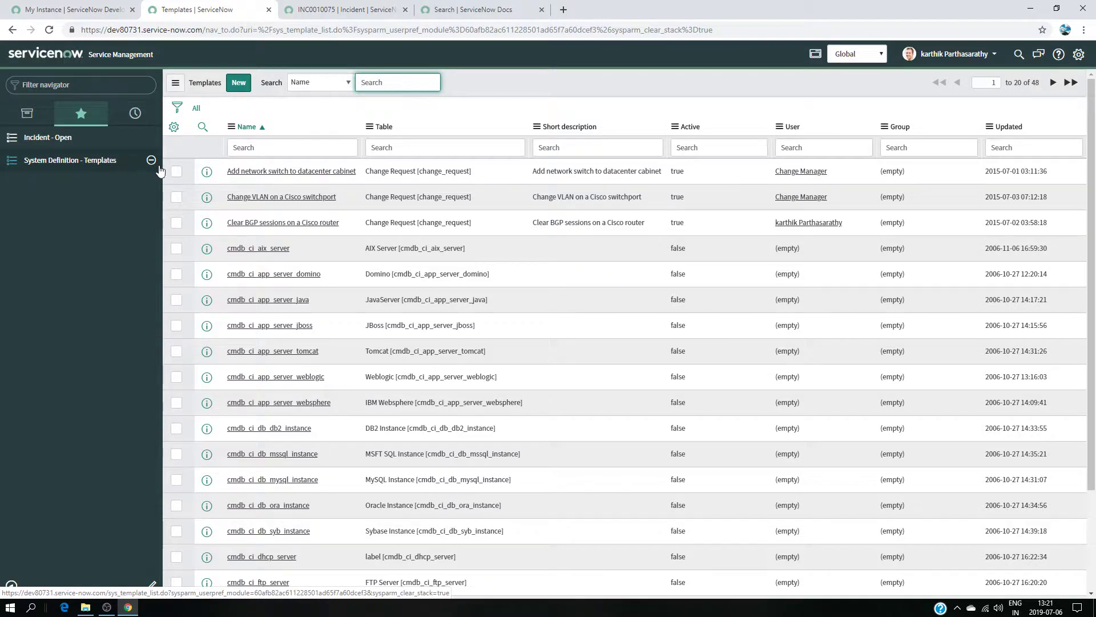
pyautogui.click(238, 82)
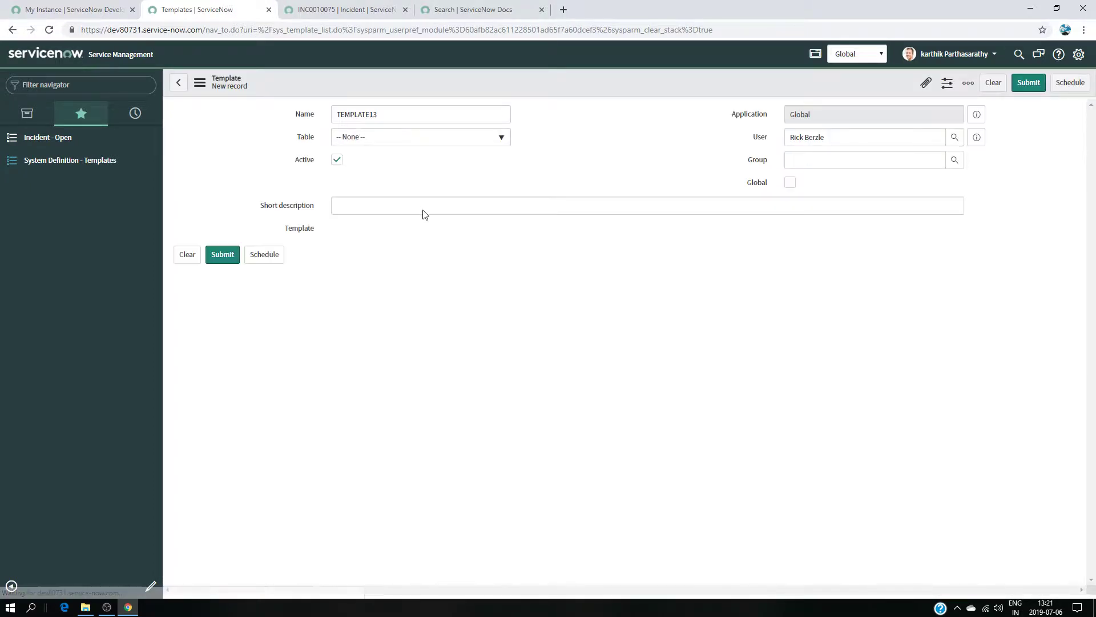
pyautogui.moveTo(404, 113); pyautogui.dragTo(283, 113)
pyautogui.press('BackSpace')
pyautogui.write('ANDR')
pyautogui.press('BackSpace')
pyautogui.press('BackSpace')
pyautogui.press('BackSpace')
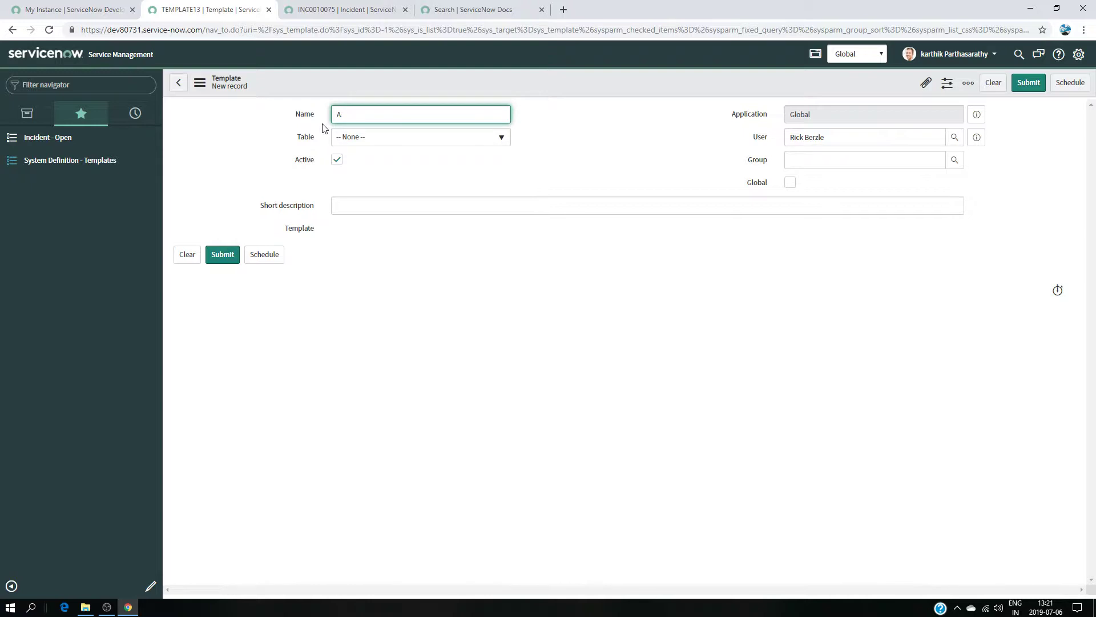
# Select the affected person as the template's user and copy that full name into the template name, followed by "Outlook issue"
pyautogui.moveTo(841, 137); pyautogui.dragTo(754, 142)
pyautogui.press('BackSpace')
pyautogui.write('and')
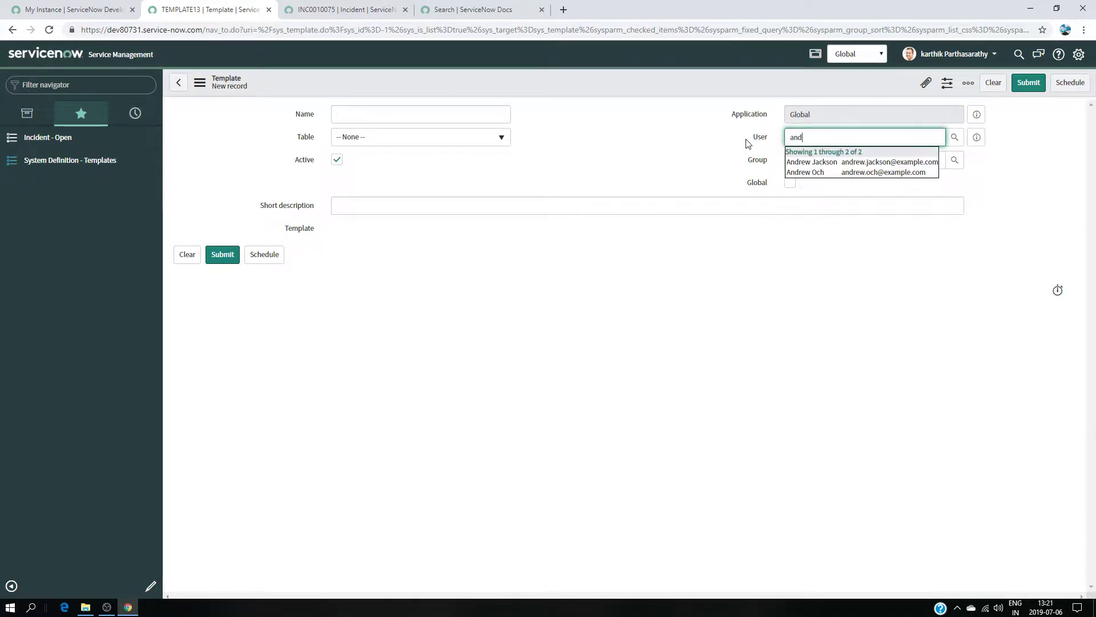
pyautogui.click(811, 161)
pyautogui.moveTo(843, 137); pyautogui.dragTo(785, 137)
pyautogui.hotkey('ctrl', 'c')
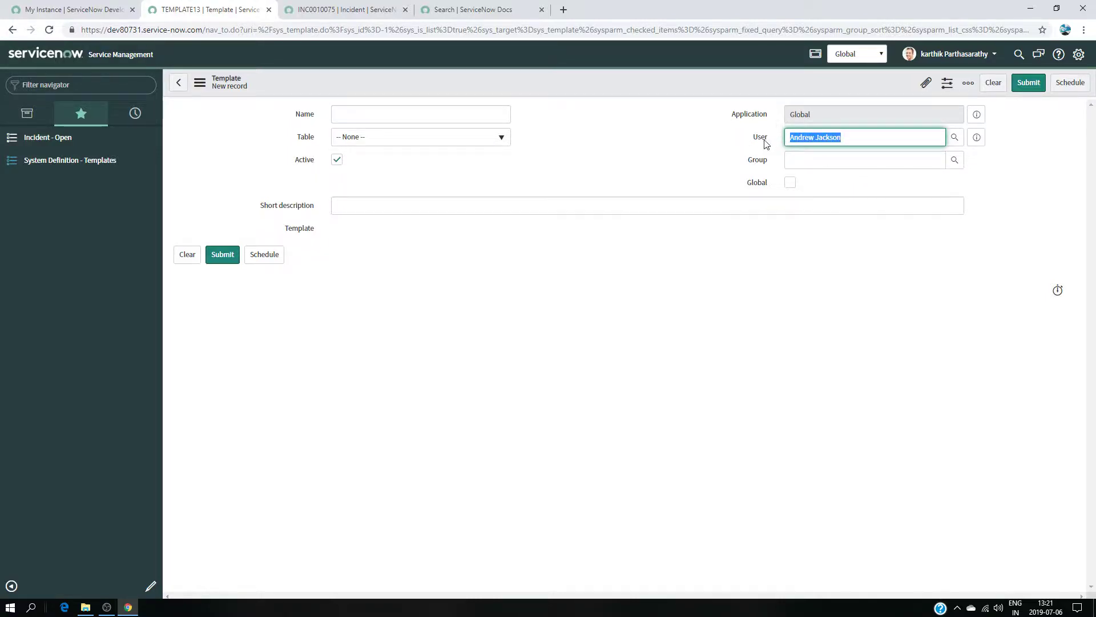
pyautogui.click(370, 108)
pyautogui.hotkey('ctrl', 'v')
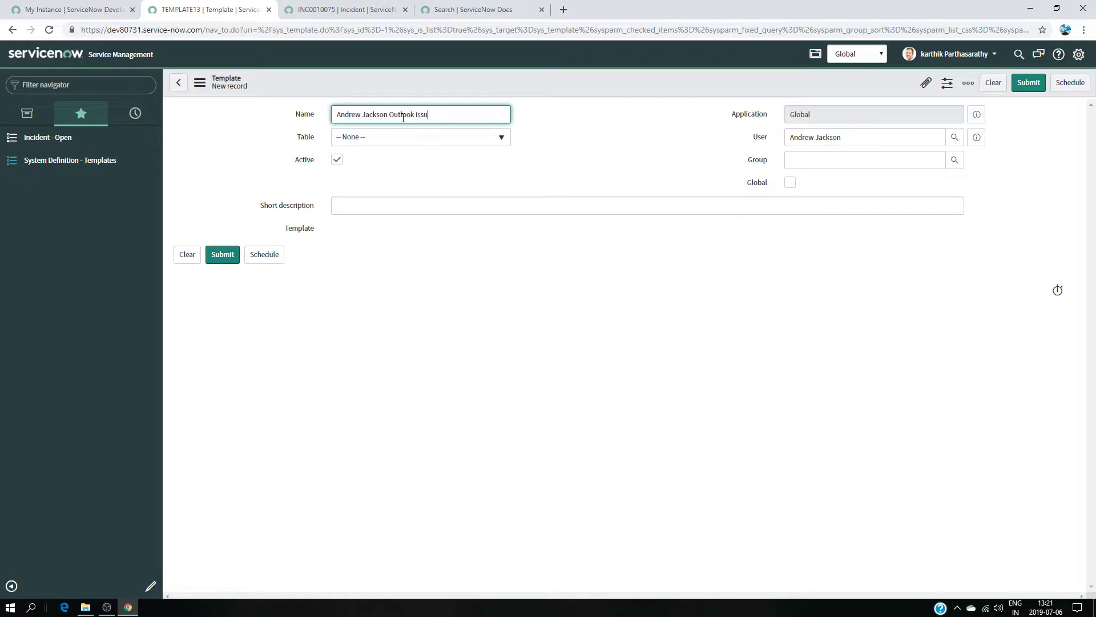
pyautogui.write('Outlook issue')
# Change the template's user to the logged-in user's full name and make the template global
pyautogui.click(756, 139)
pyautogui.press('BackSpace')
pyautogui.write('kar')
pyautogui.click(831, 163)
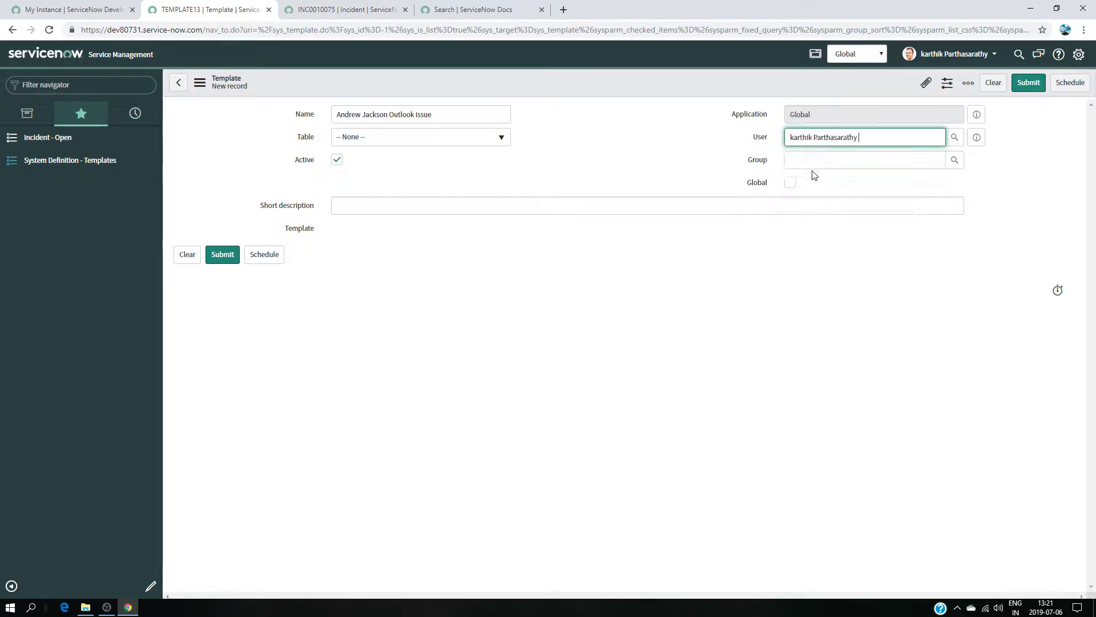
pyautogui.click(790, 182)
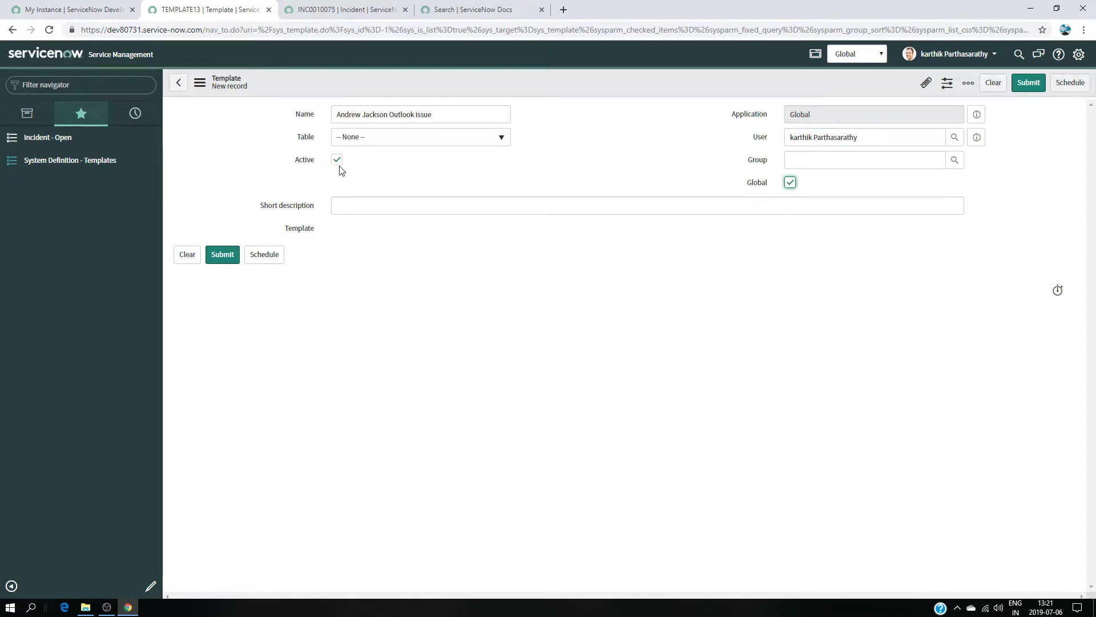
# Set the new template's table to Incident [incident]
pyautogui.click(369, 143)
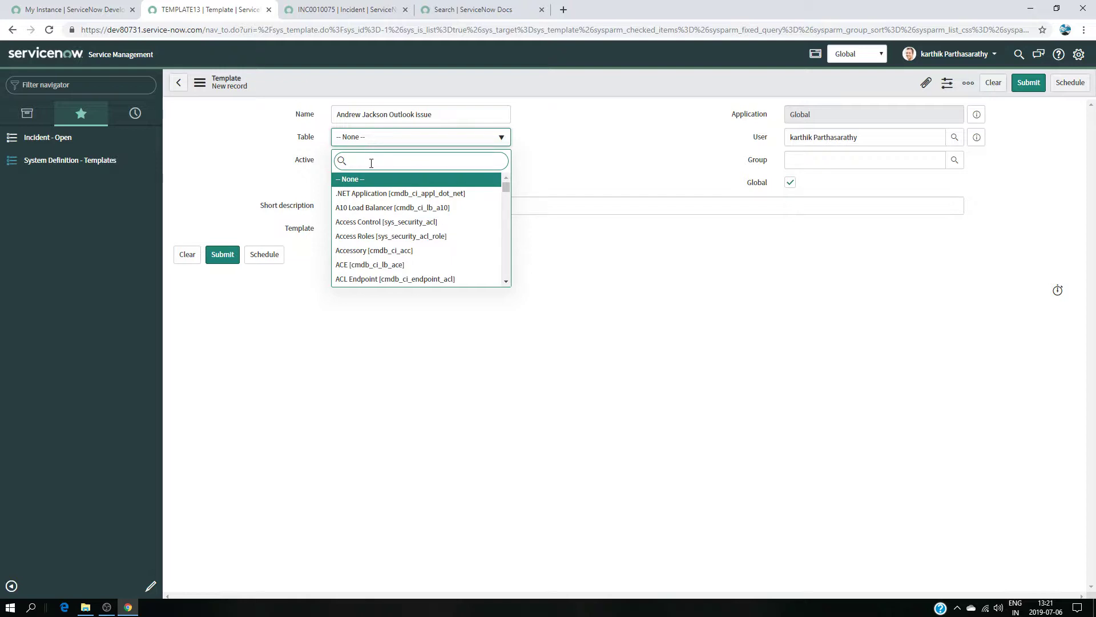
pyautogui.write('inc')
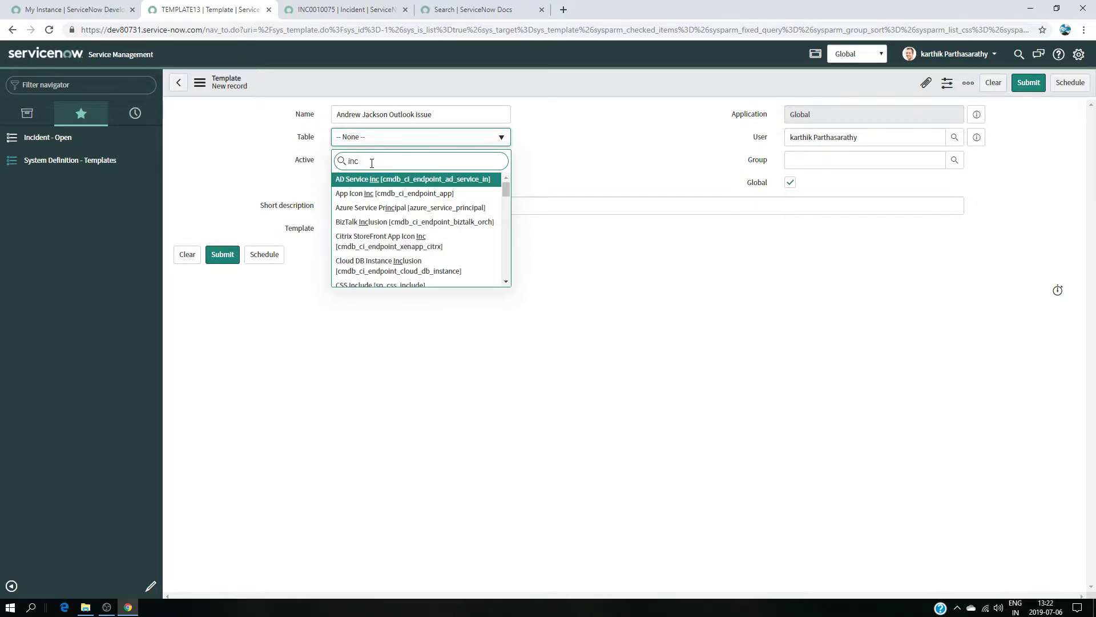
pyautogui.write('i')
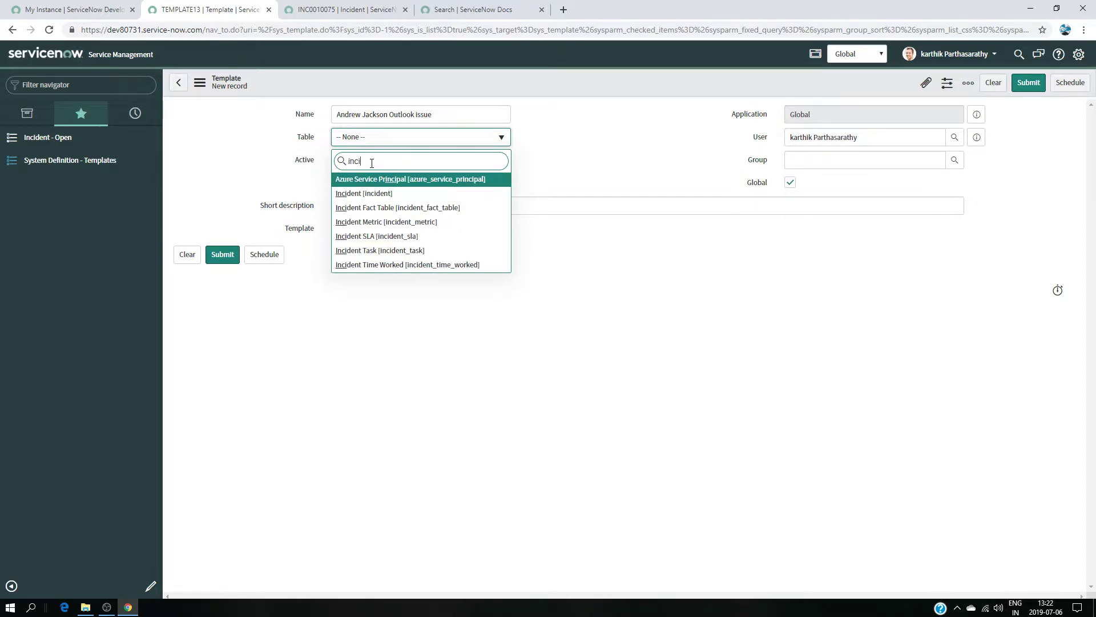
pyautogui.click(368, 193)
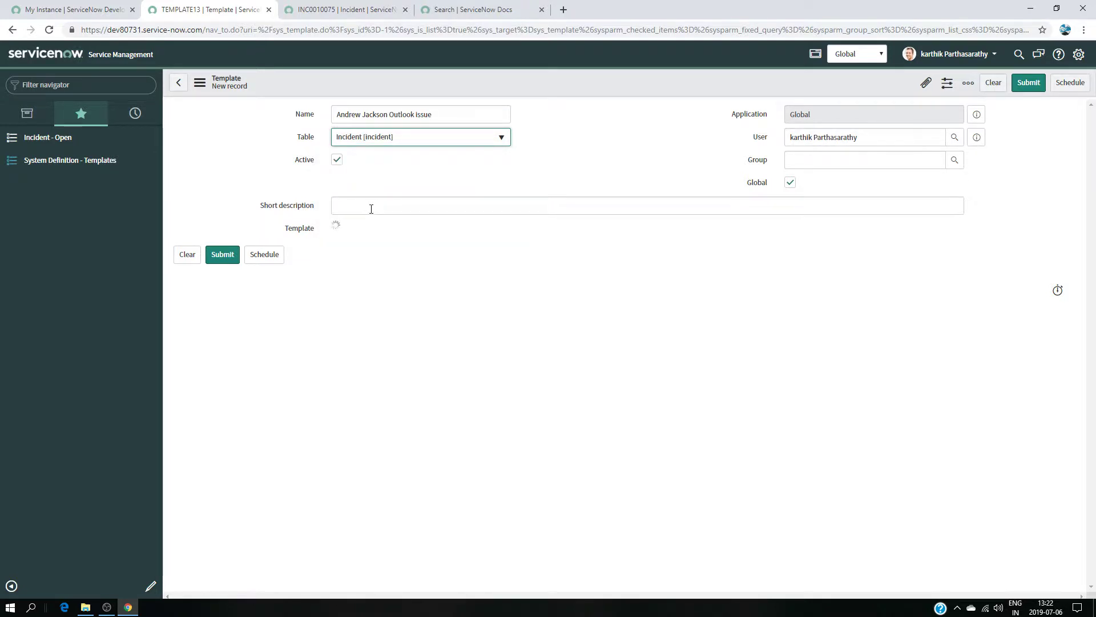
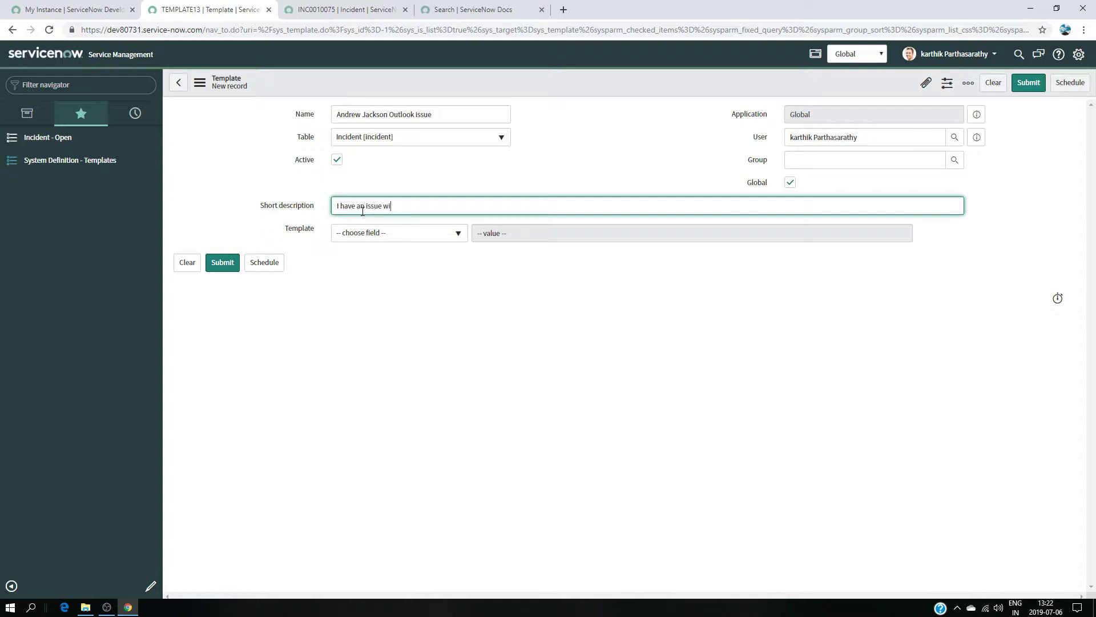
# Complete the template's short description as "I have an issue with my Outlook Application, each time I have an error message."
pyautogui.write('m')
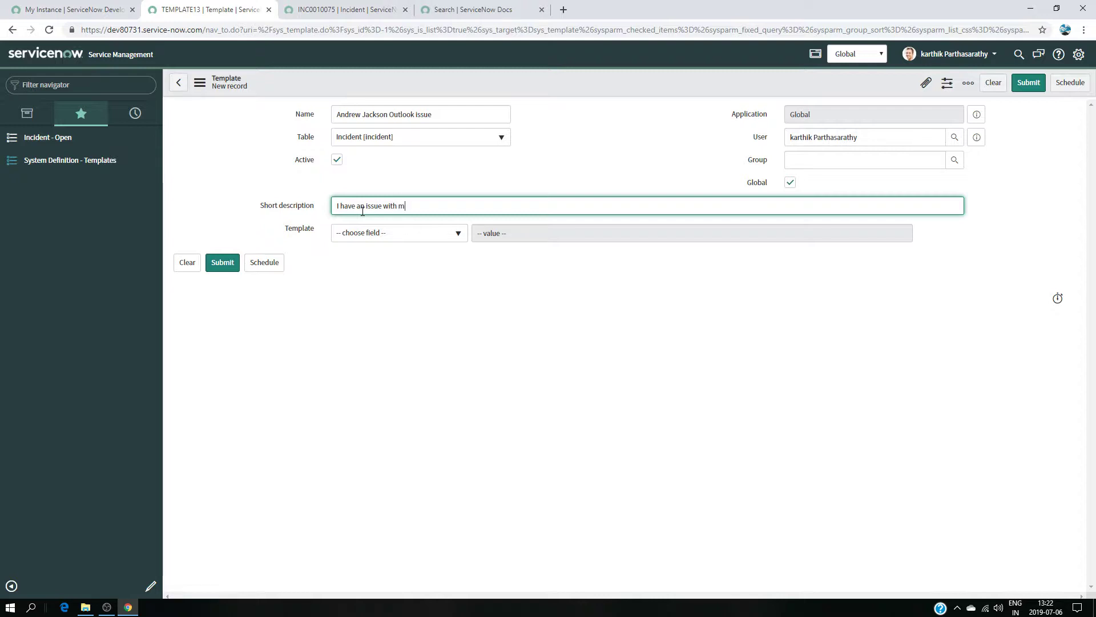
pyautogui.write('y Outlook Application, each time I have an err')
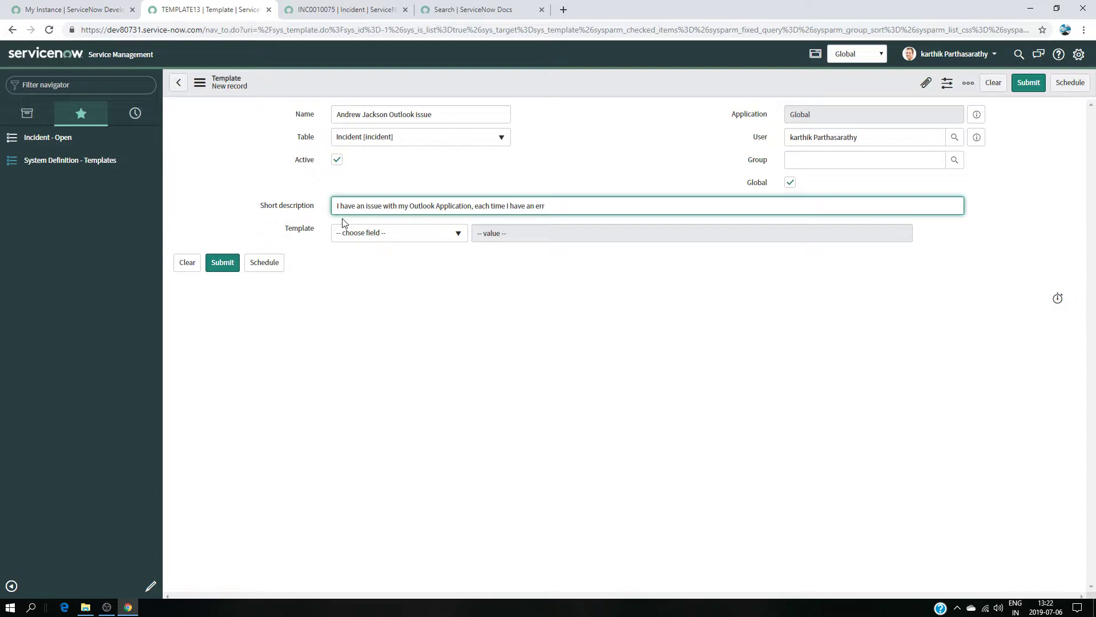
pyautogui.write('messa')
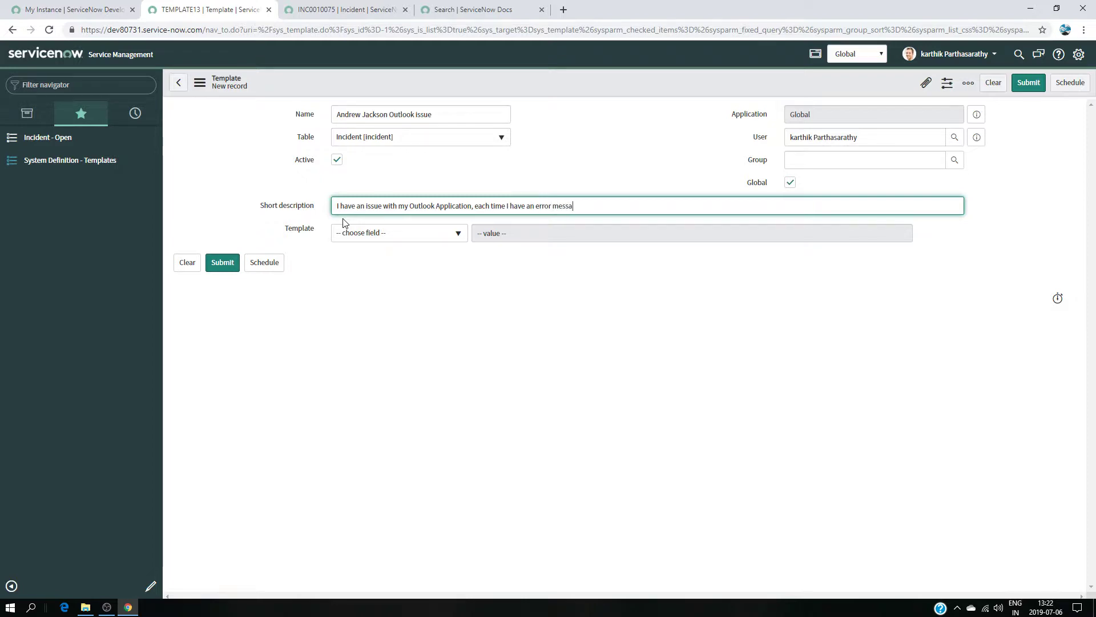
pyautogui.write('ge.')
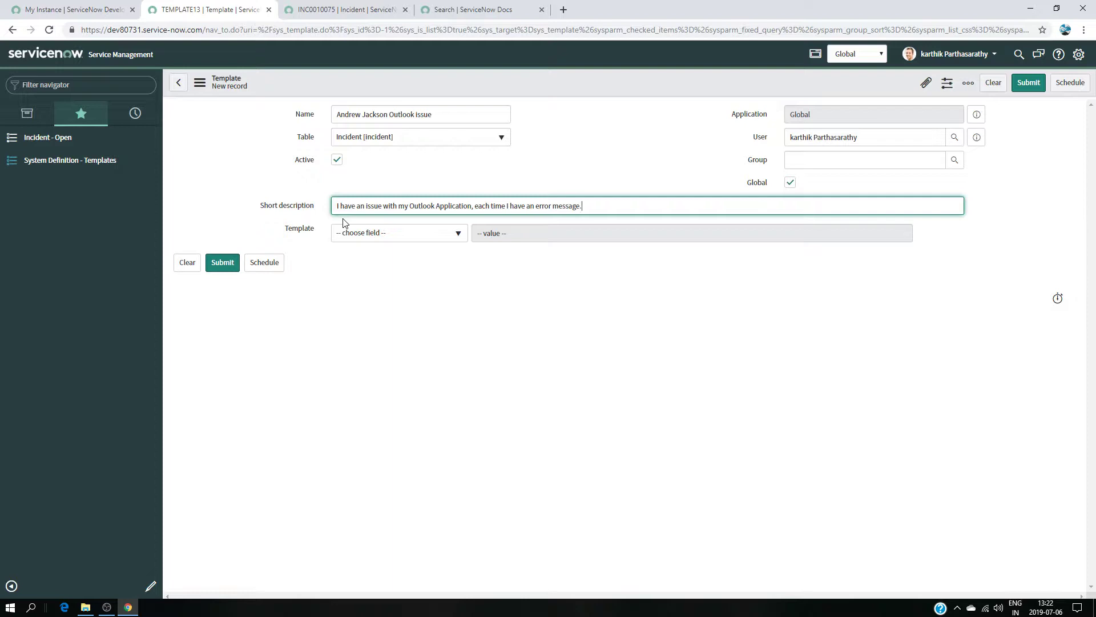
# Add Short description as a template field and copy the record's short description text into its value
pyautogui.moveTo(613, 206); pyautogui.dragTo(315, 196)
pyautogui.hotkey('ctrl', 'c')
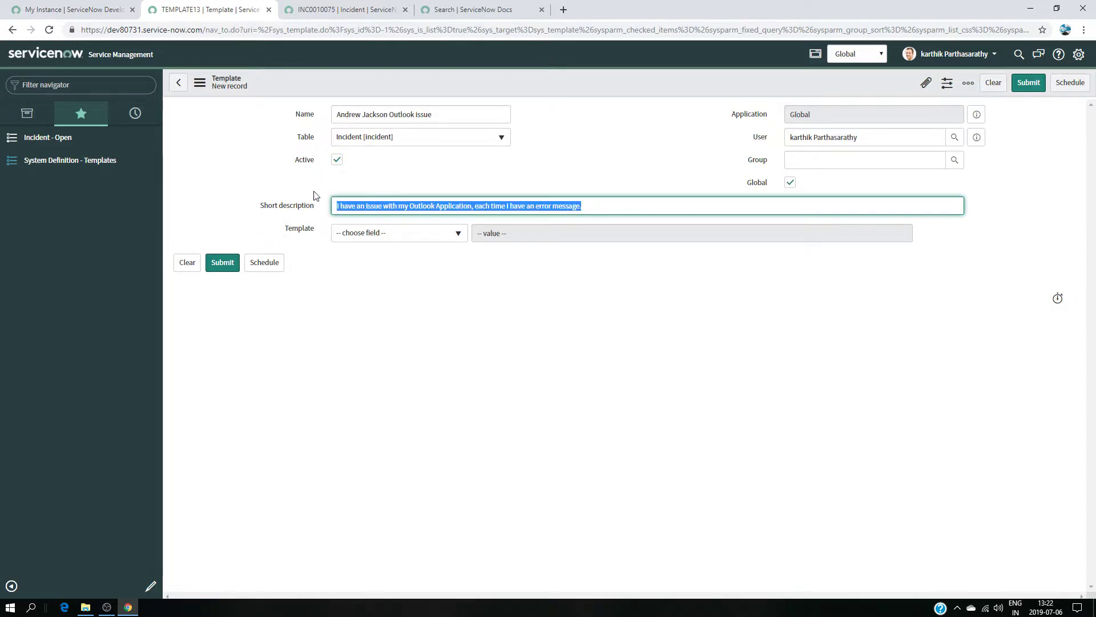
pyautogui.click(399, 237)
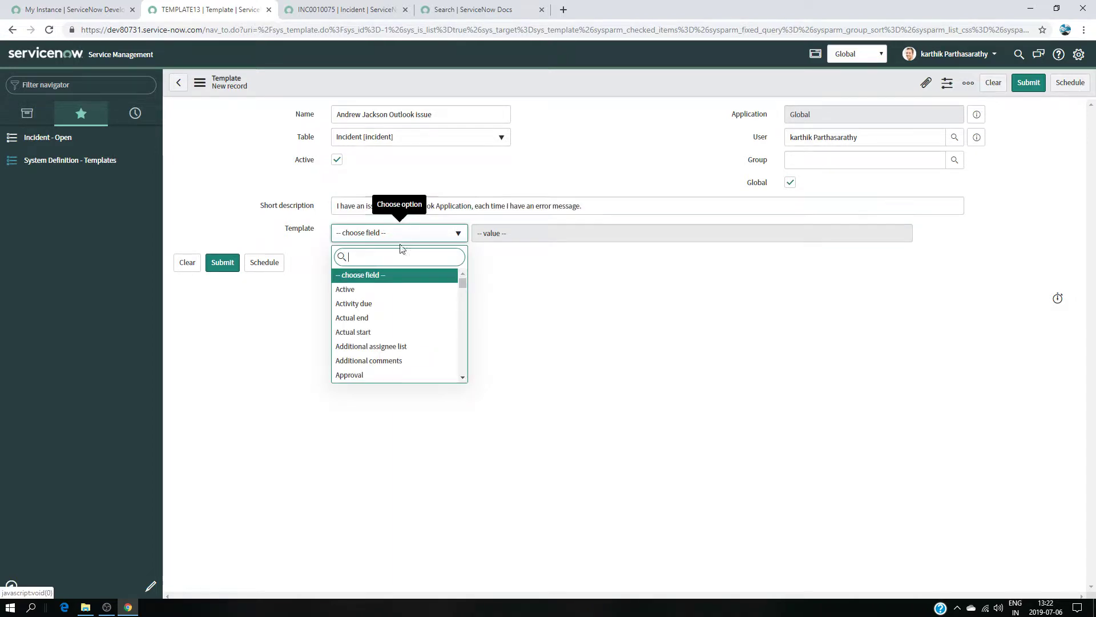
pyautogui.write('shor')
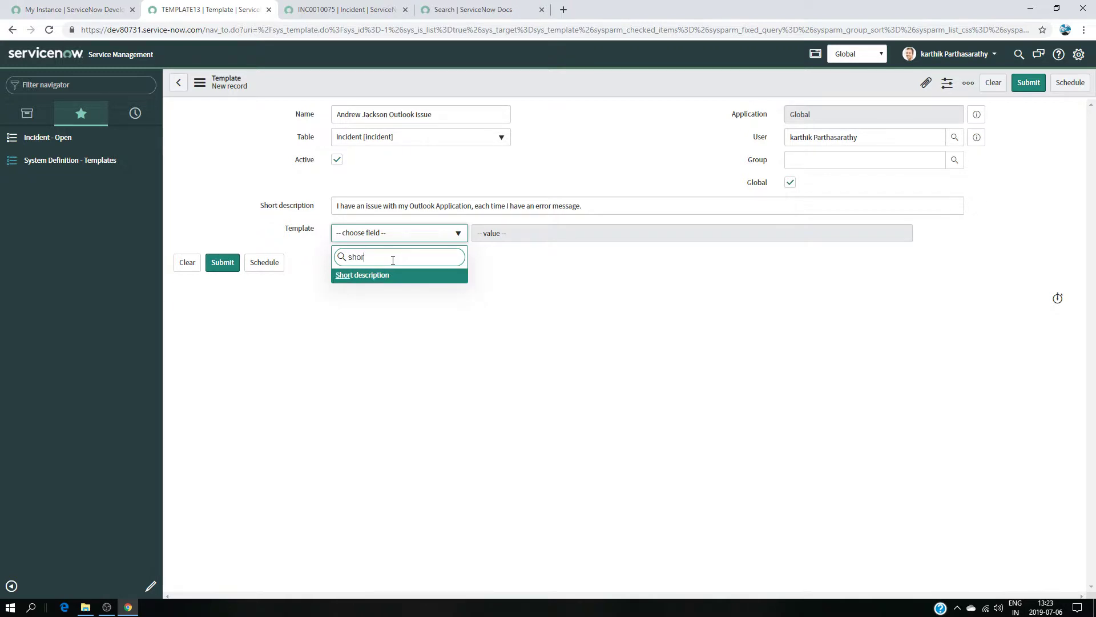
pyautogui.click(376, 273)
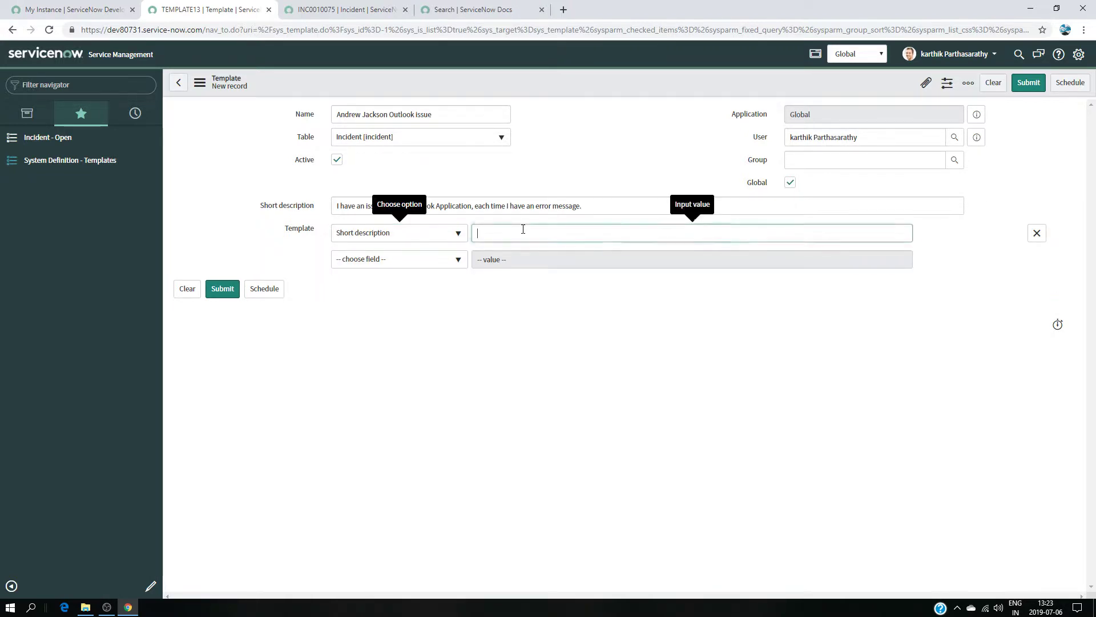
pyautogui.hotkey('ctrl', 'v')
# Check the fields on the new incident form, and add Caller to the template with the affected person's full name
pyautogui.click(455, 260)
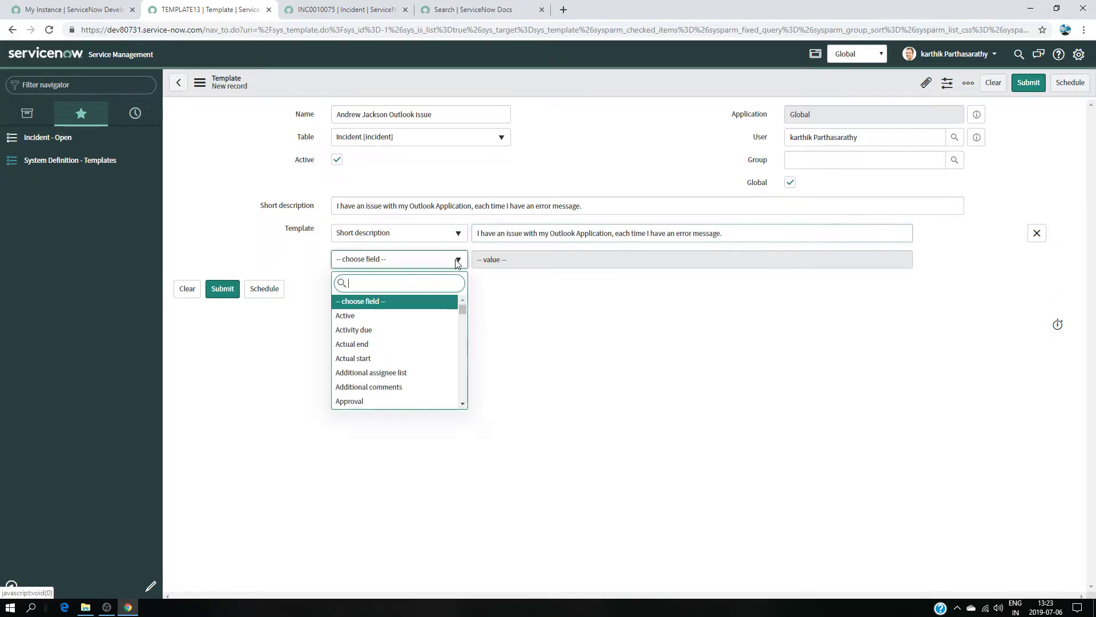
pyautogui.click(609, 316)
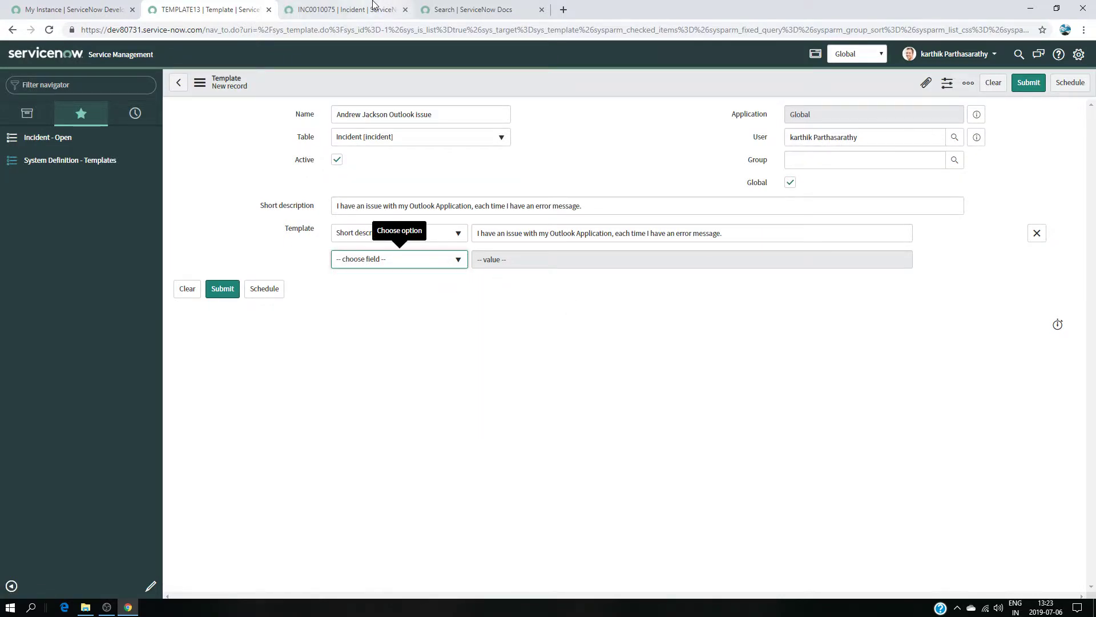
pyautogui.click(349, 10)
pyautogui.scroll(1, 460, 224)
pyautogui.scroll(1, 460, 224)
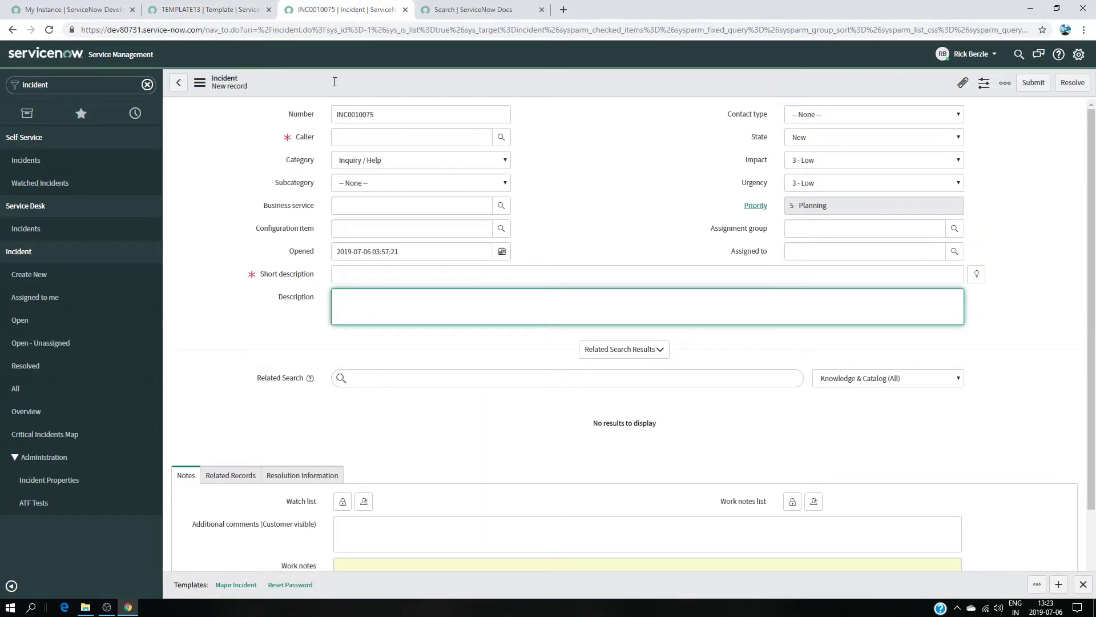
pyautogui.click(211, 10)
pyautogui.click(398, 260)
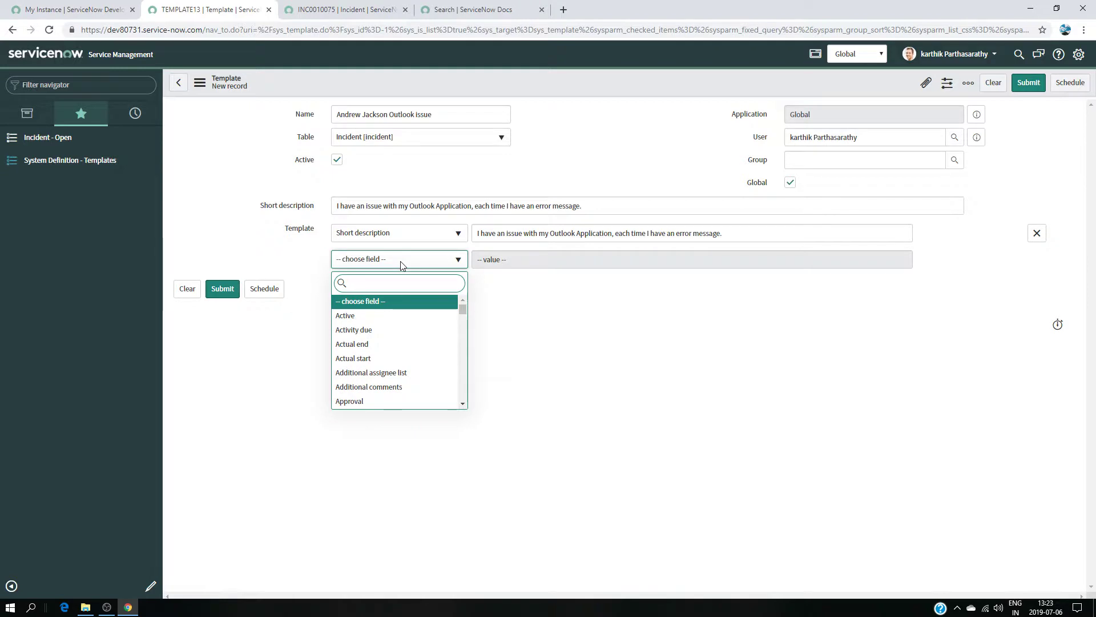
pyautogui.write('call')
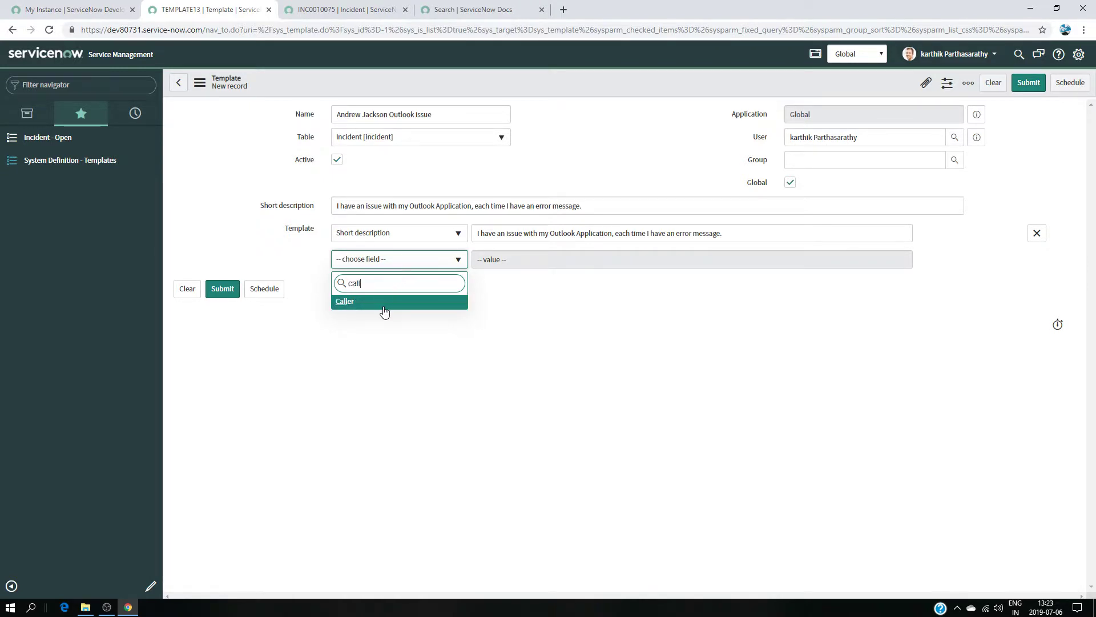
pyautogui.press('Return')
pyautogui.click(512, 260)
pyautogui.write('a')
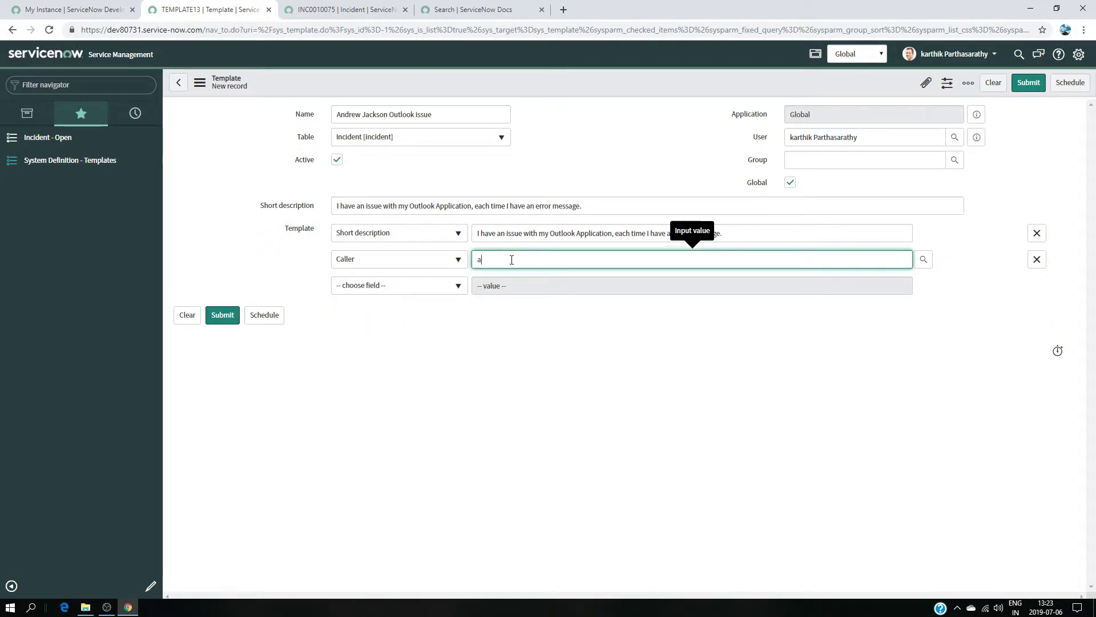
pyautogui.write('ndrew Jackson')
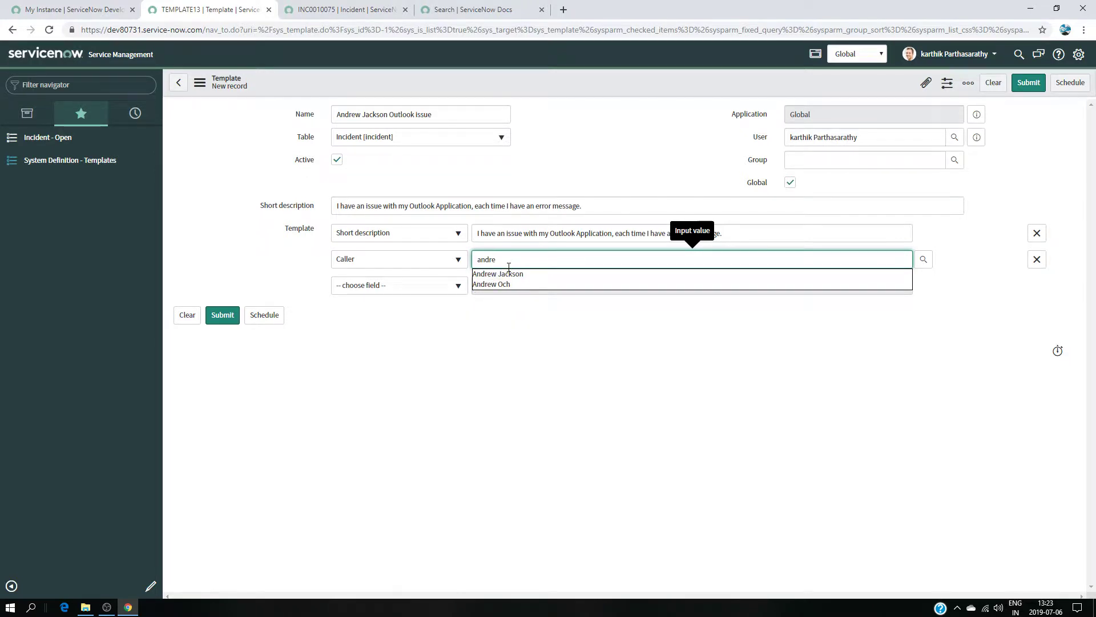
pyautogui.click(507, 273)
# Add the Category field from the incident form to the template and set it to Software
pyautogui.click(344, 8)
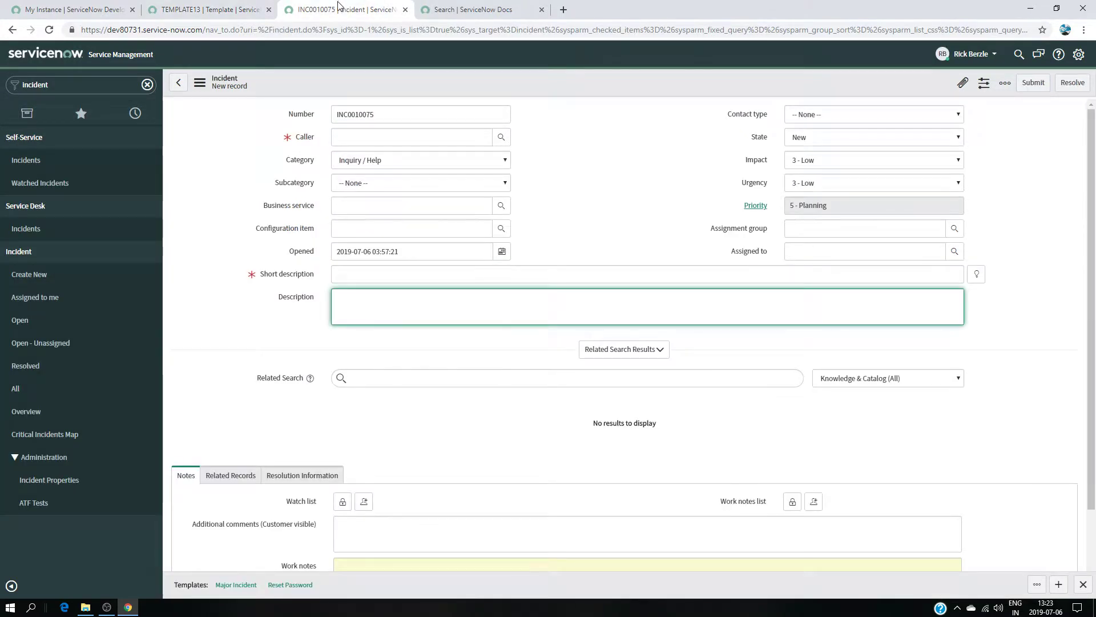
pyautogui.click(217, 9)
pyautogui.click(397, 285)
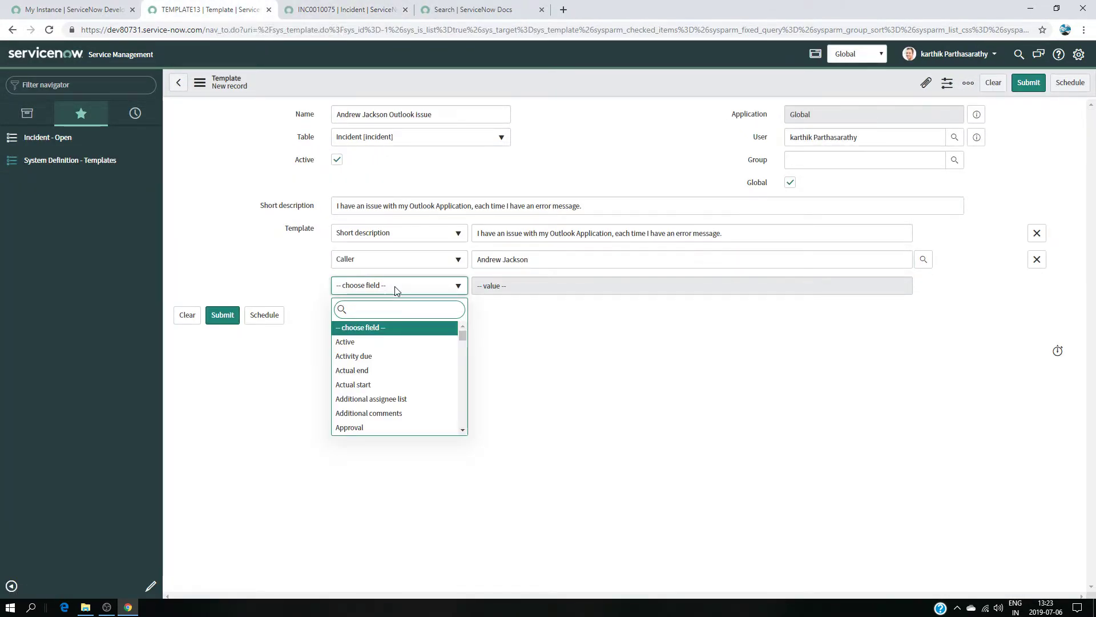
pyautogui.write('ca')
pyautogui.click(387, 329)
pyautogui.click(525, 286)
pyautogui.click(510, 321)
# Add the Subcategory field to the template and set it to Email
pyautogui.click(444, 313)
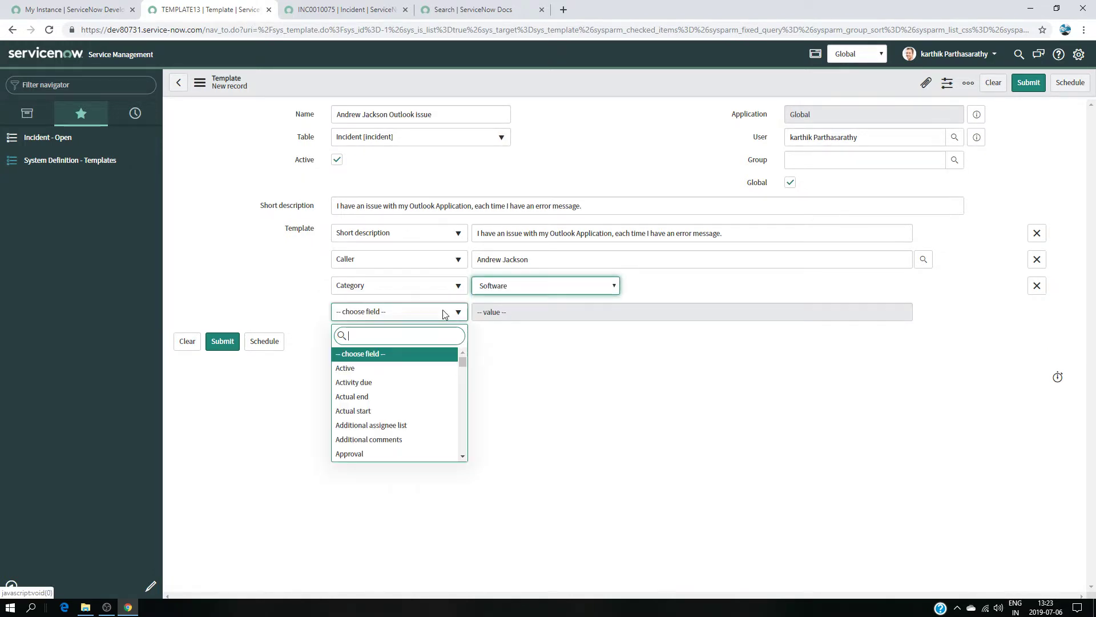
pyautogui.write('su')
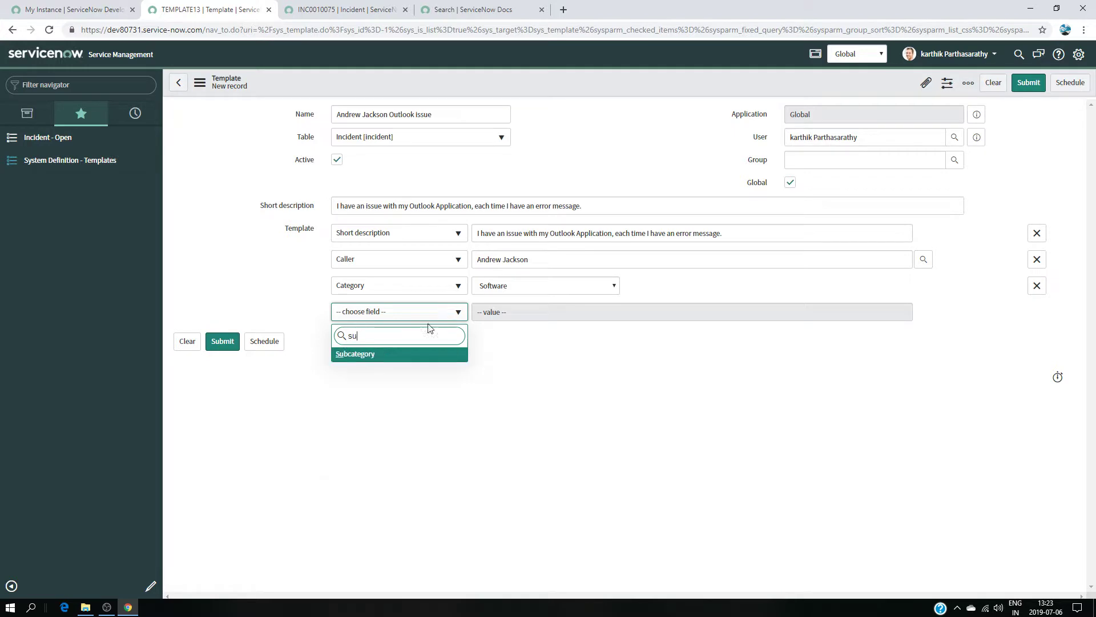
pyautogui.click(405, 355)
pyautogui.click(504, 314)
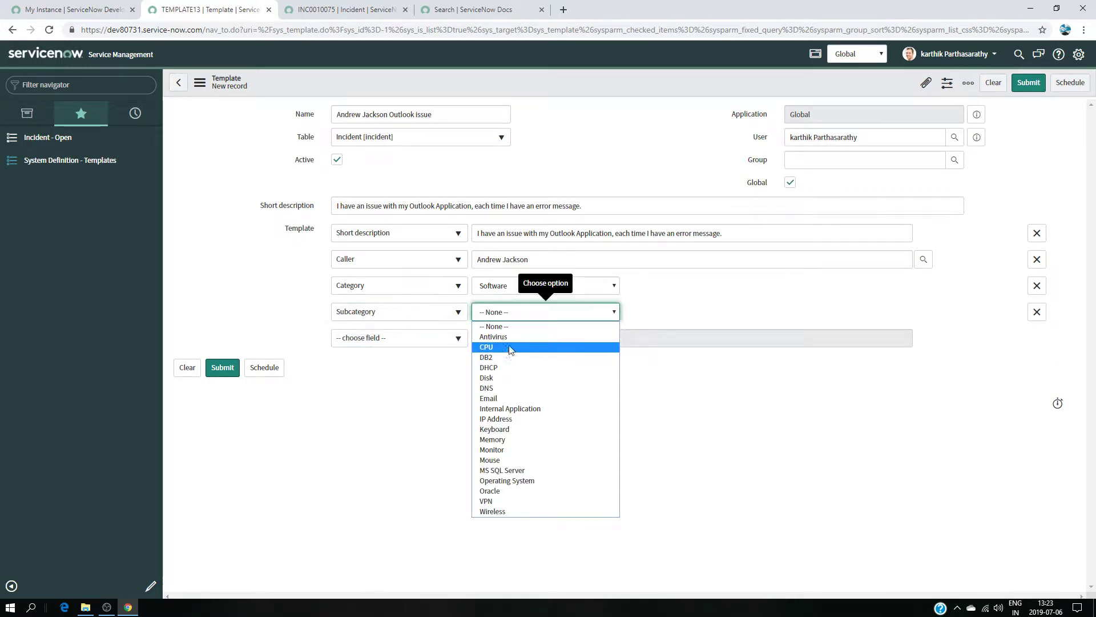
pyautogui.click(507, 399)
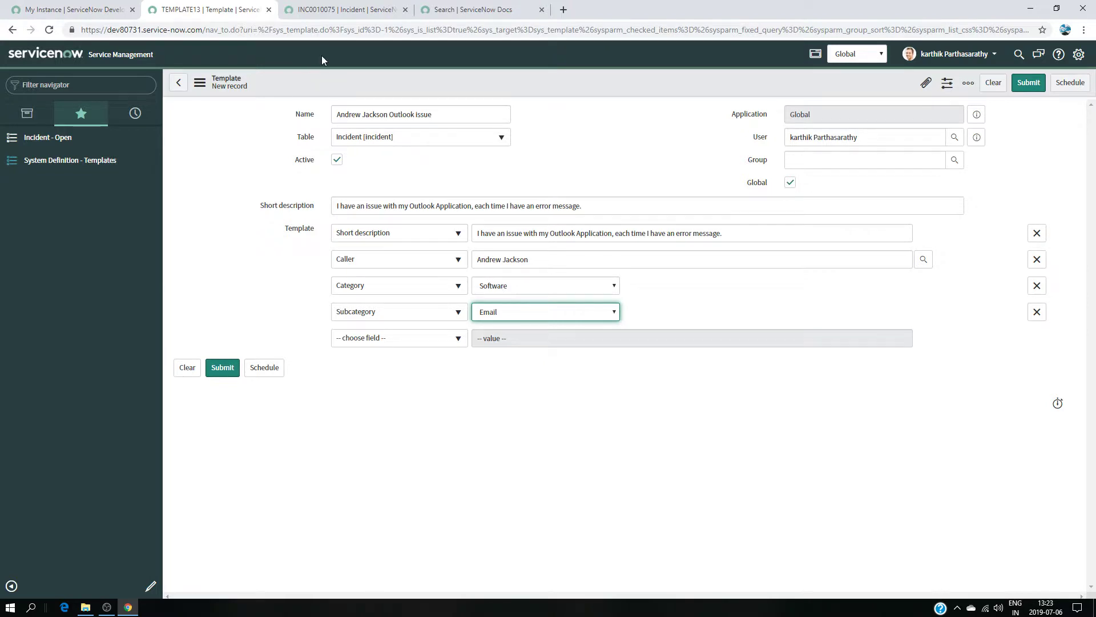
# Consult the incident form, and add the Configuration item field to the template with the value Outlook
pyautogui.click(337, 9)
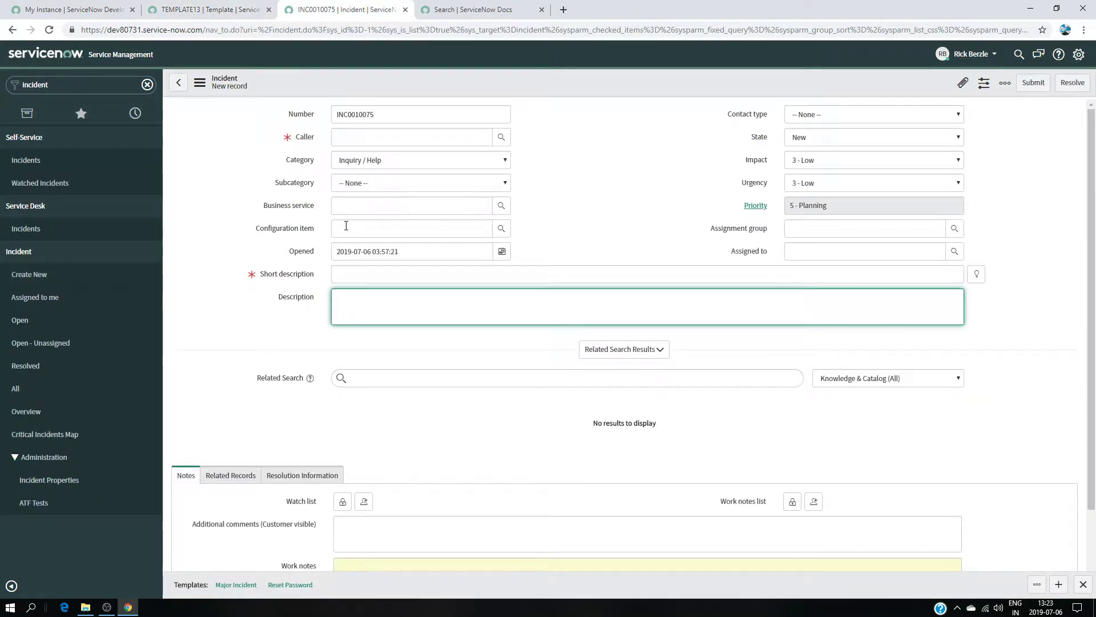
pyautogui.click(217, 9)
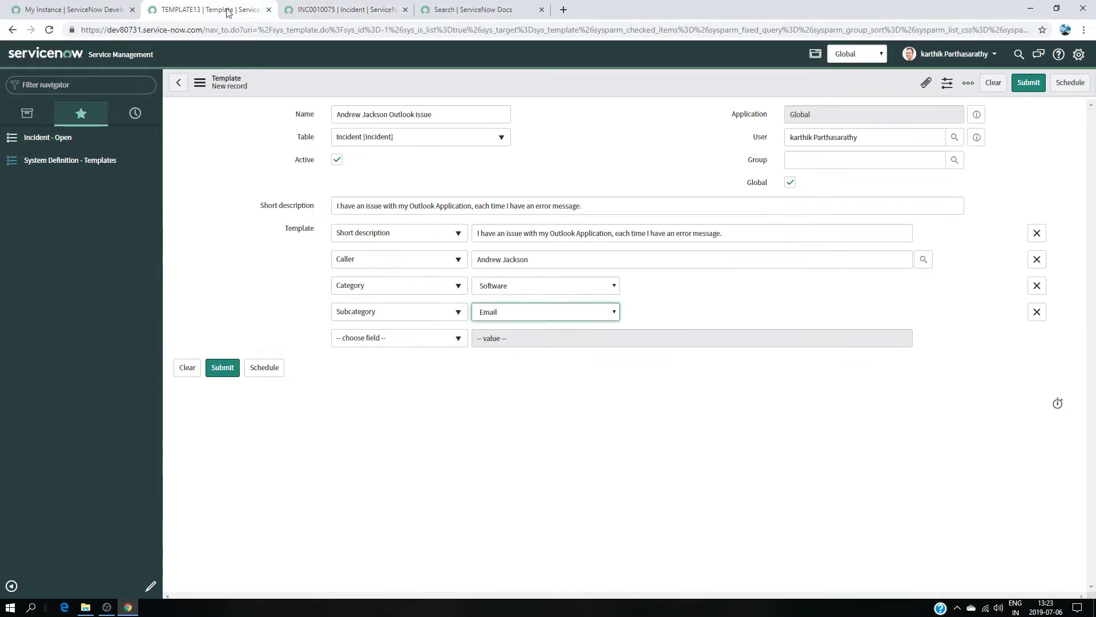
pyautogui.click(402, 338)
pyautogui.write('config')
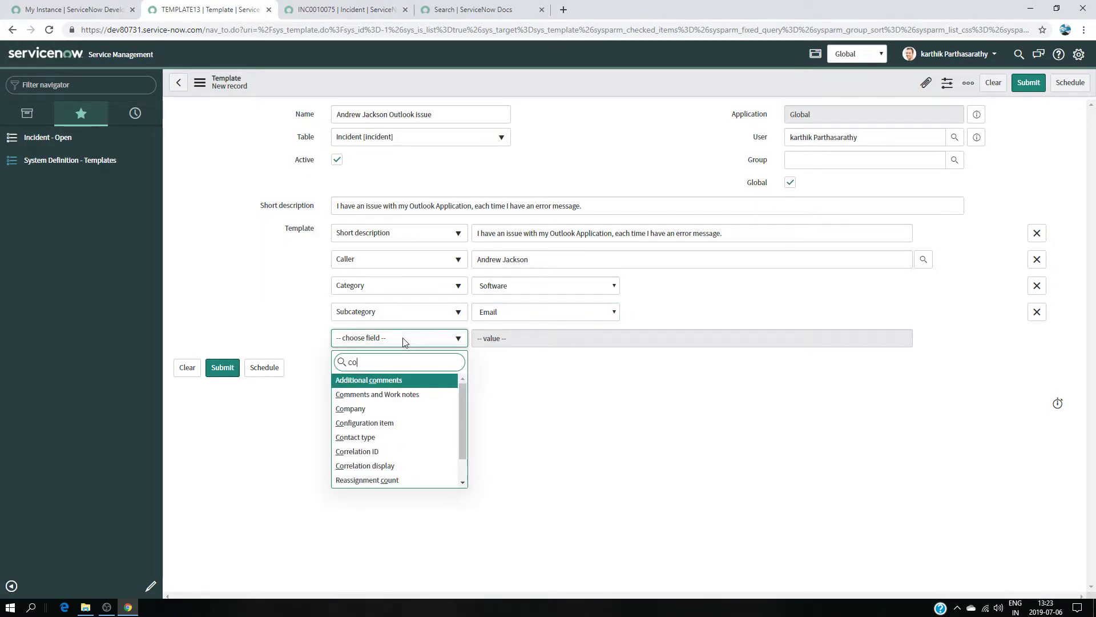
pyautogui.click(394, 382)
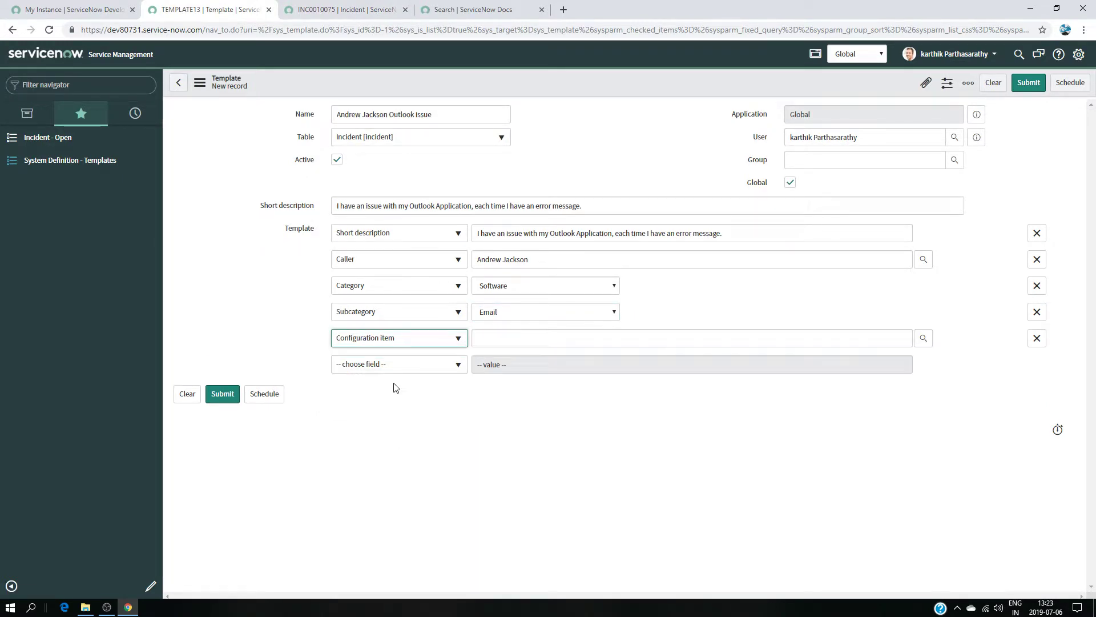
pyautogui.click(515, 338)
pyautogui.write('ou')
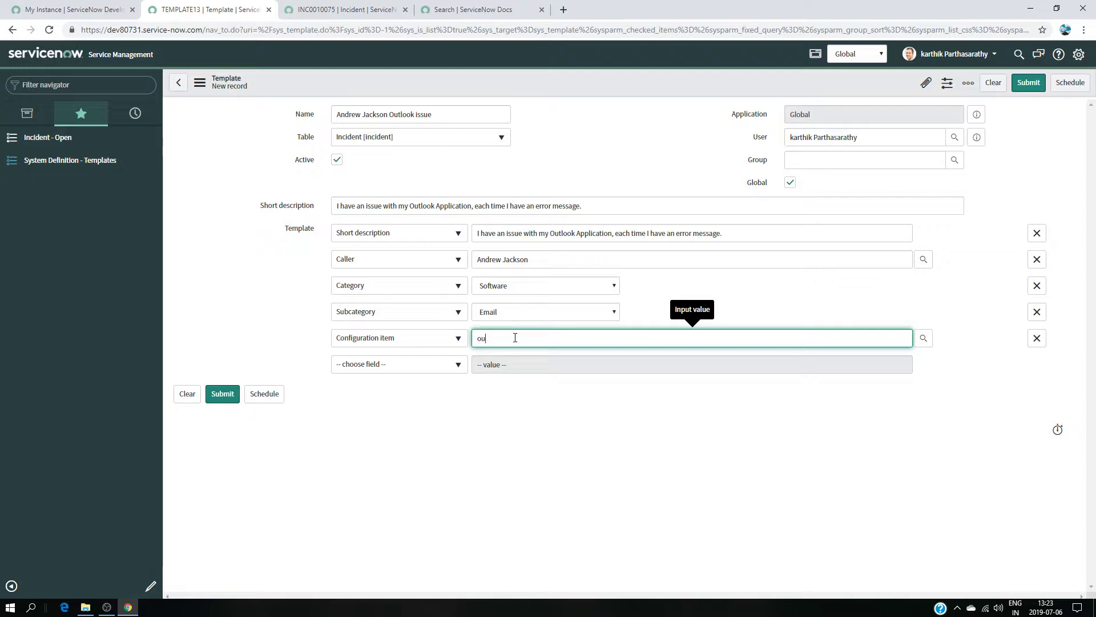
pyautogui.click(497, 356)
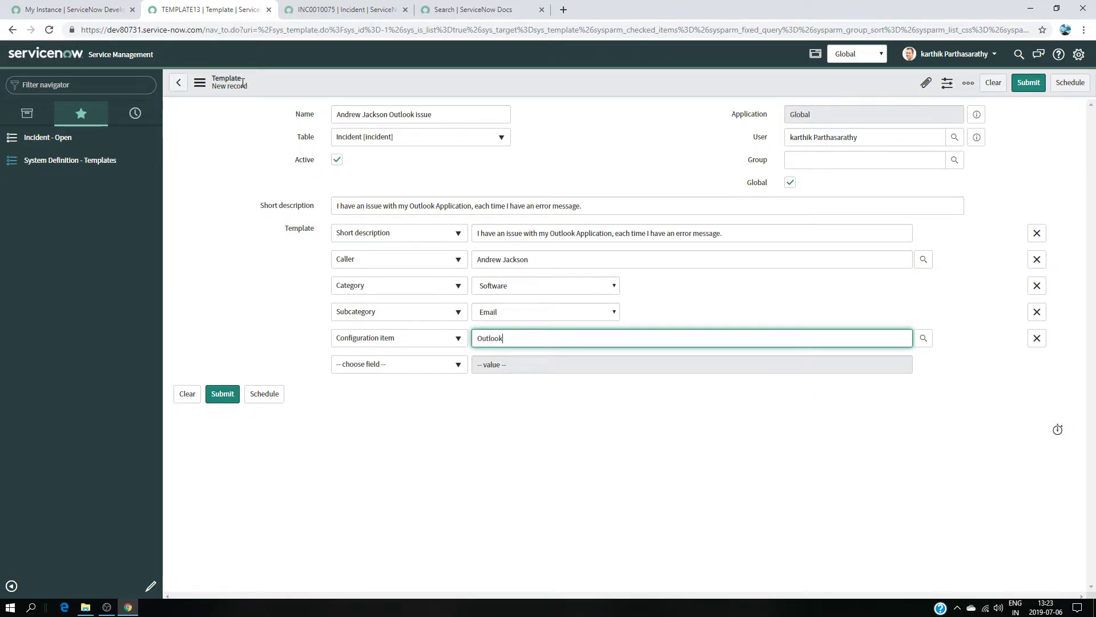
# Review the incident form's remaining fields, and add Contact type to the template with the value Email
pyautogui.click(342, 9)
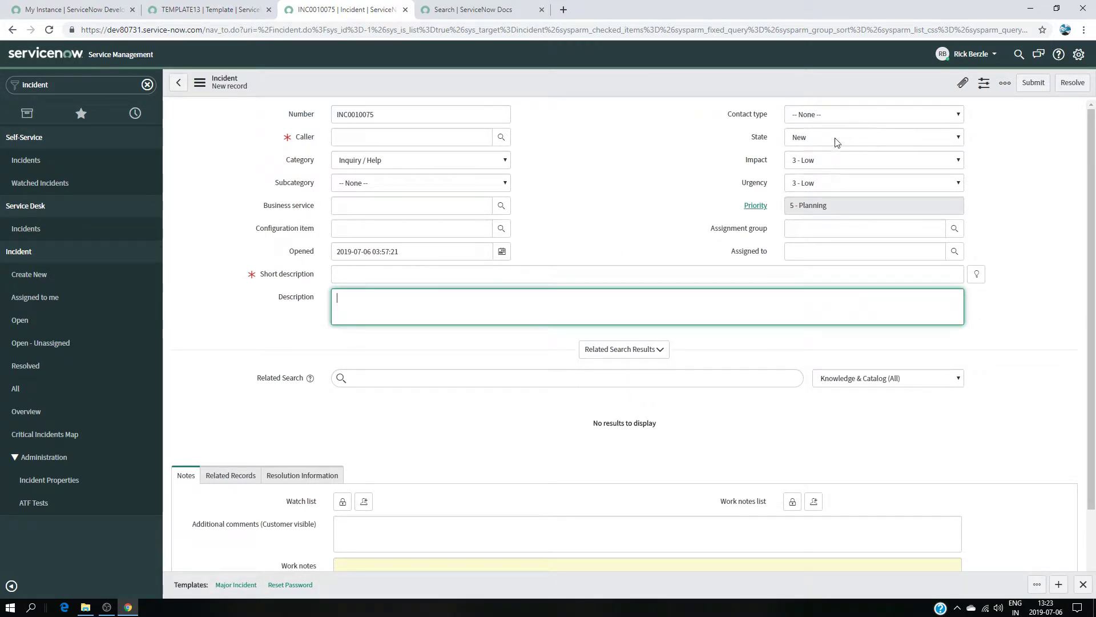
pyautogui.click(211, 9)
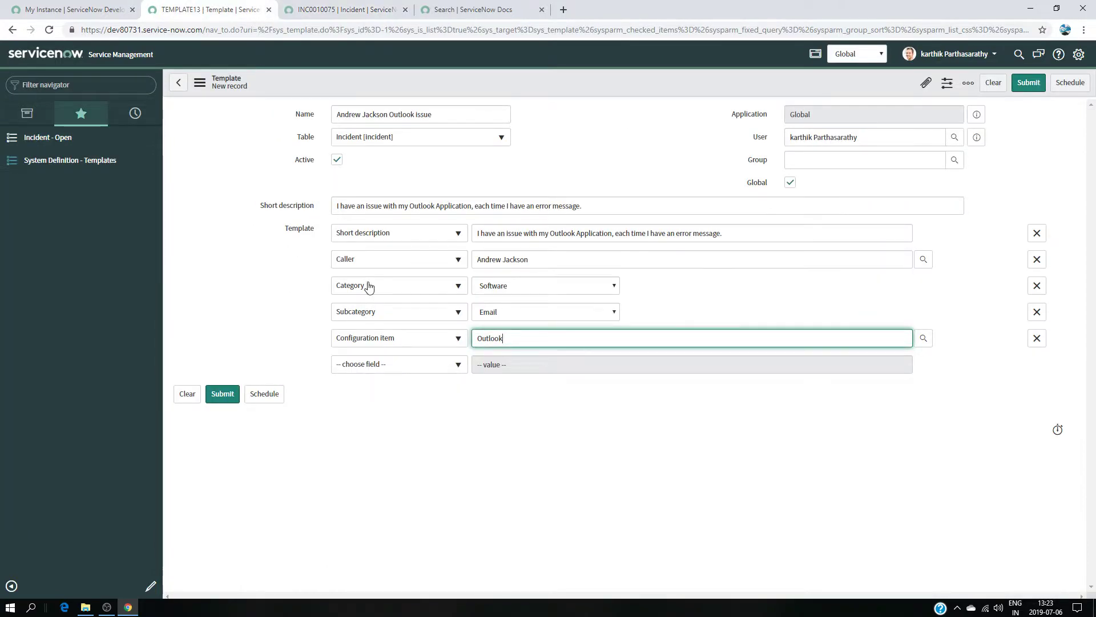
pyautogui.click(417, 366)
pyautogui.write('cont')
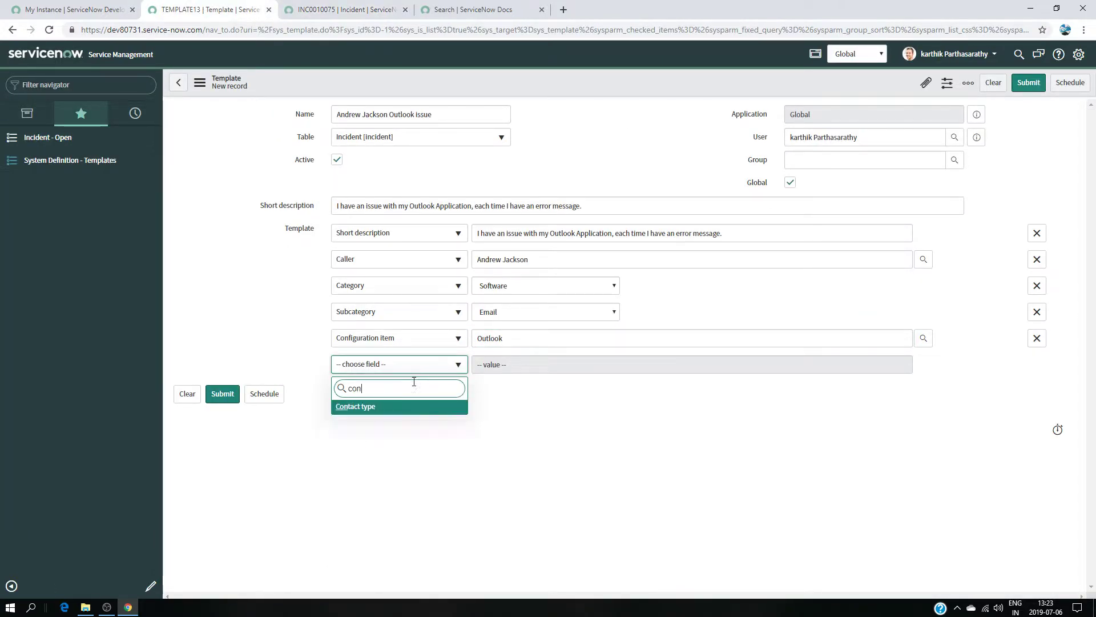
pyautogui.press('Return')
pyautogui.click(508, 372)
pyautogui.click(495, 384)
# Check the incident form again, and add the State field to the template with the value New
pyautogui.click(343, 9)
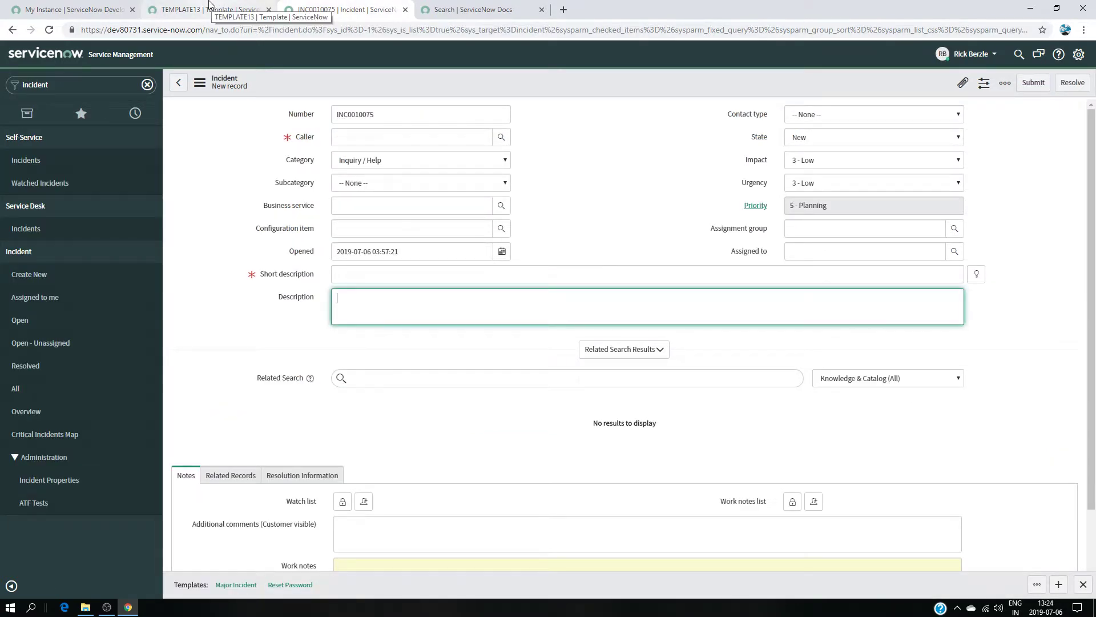
pyautogui.click(243, 6)
pyautogui.click(422, 393)
pyautogui.write('state')
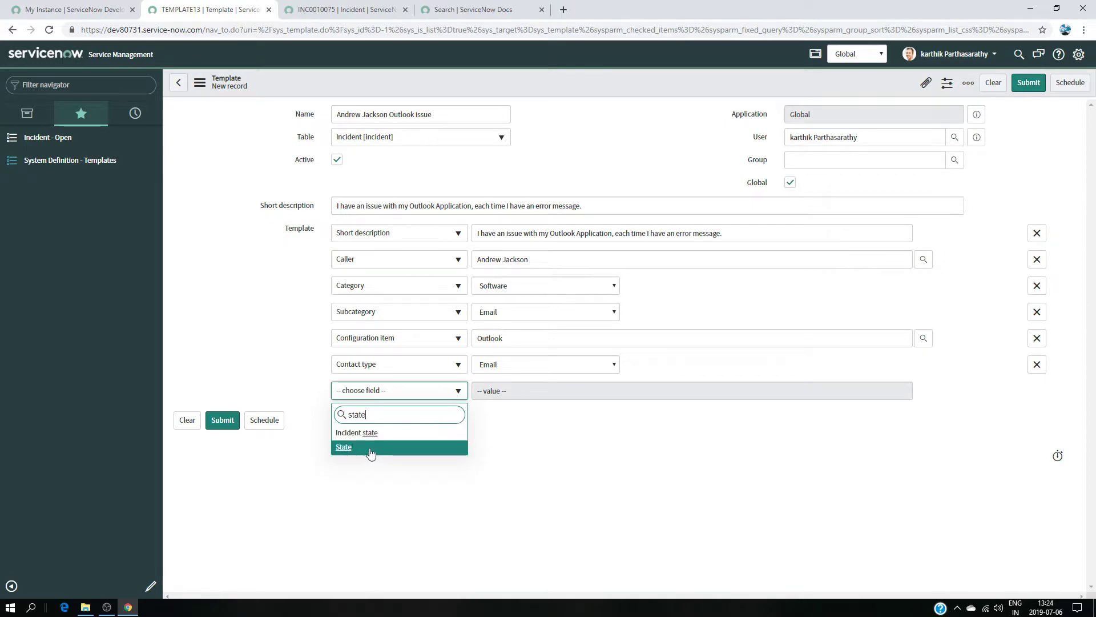
pyautogui.click(367, 447)
pyautogui.click(508, 392)
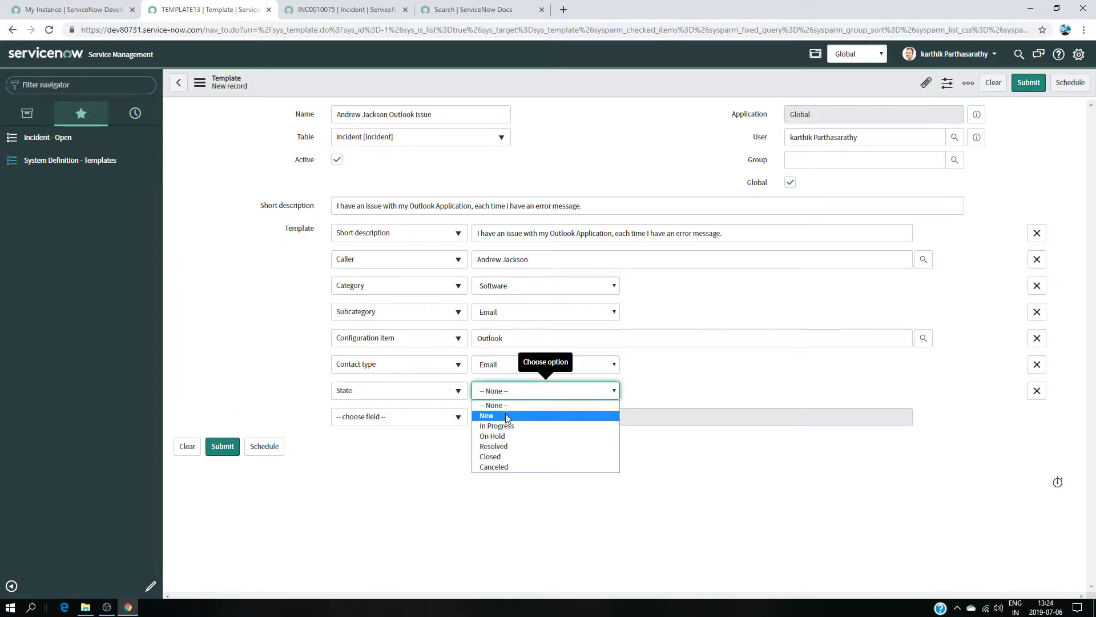
pyautogui.click(507, 415)
# Add the Impact field to the template and set it to 1 - High
pyautogui.click(437, 421)
pyautogui.write('imp')
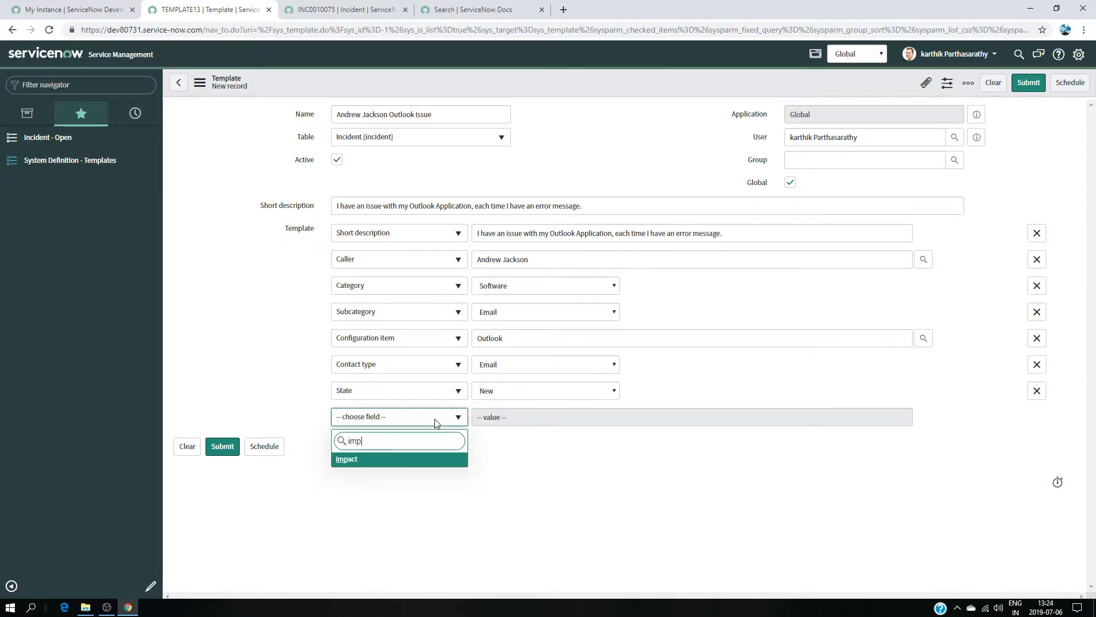
pyautogui.click(386, 460)
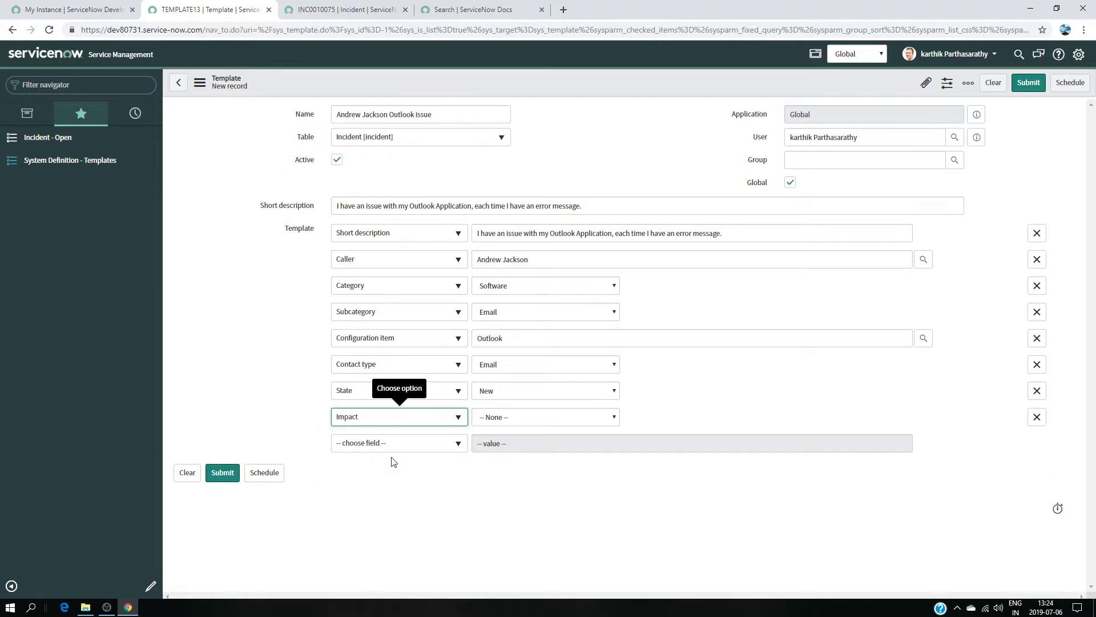
pyautogui.click(508, 417)
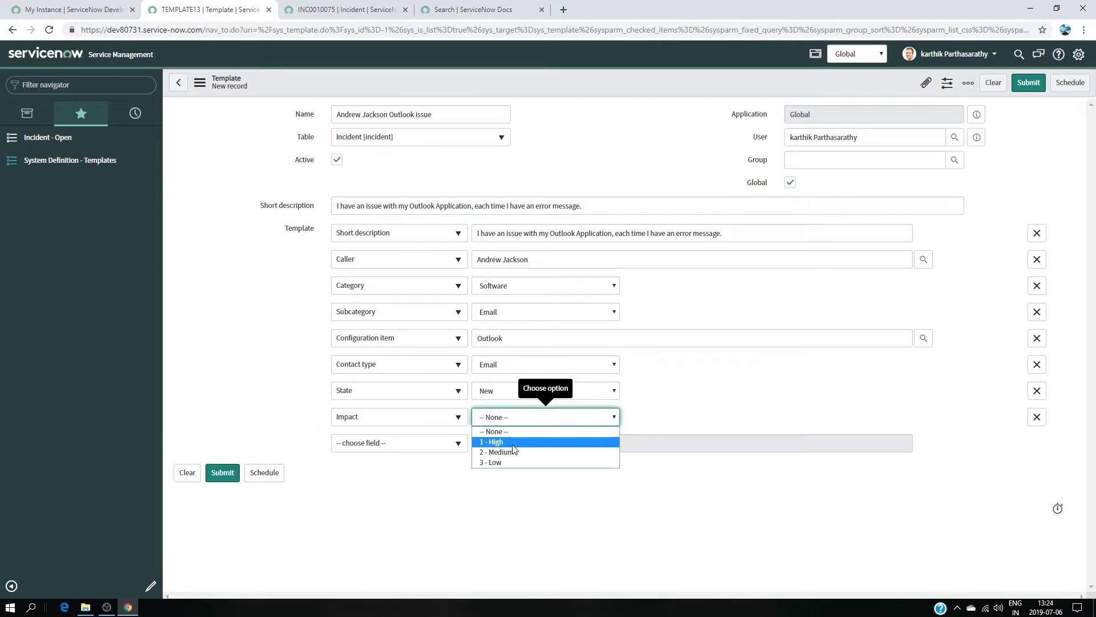
pyautogui.click(513, 443)
# Add the Urgency field to the template with the value 1 - High
pyautogui.click(438, 449)
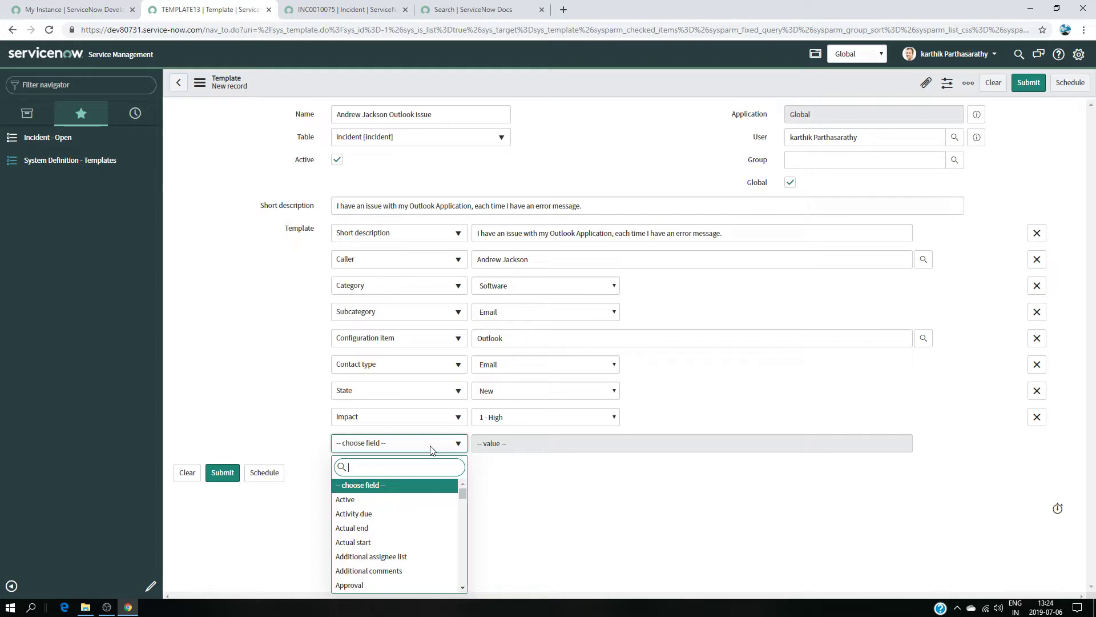
pyautogui.write('ur')
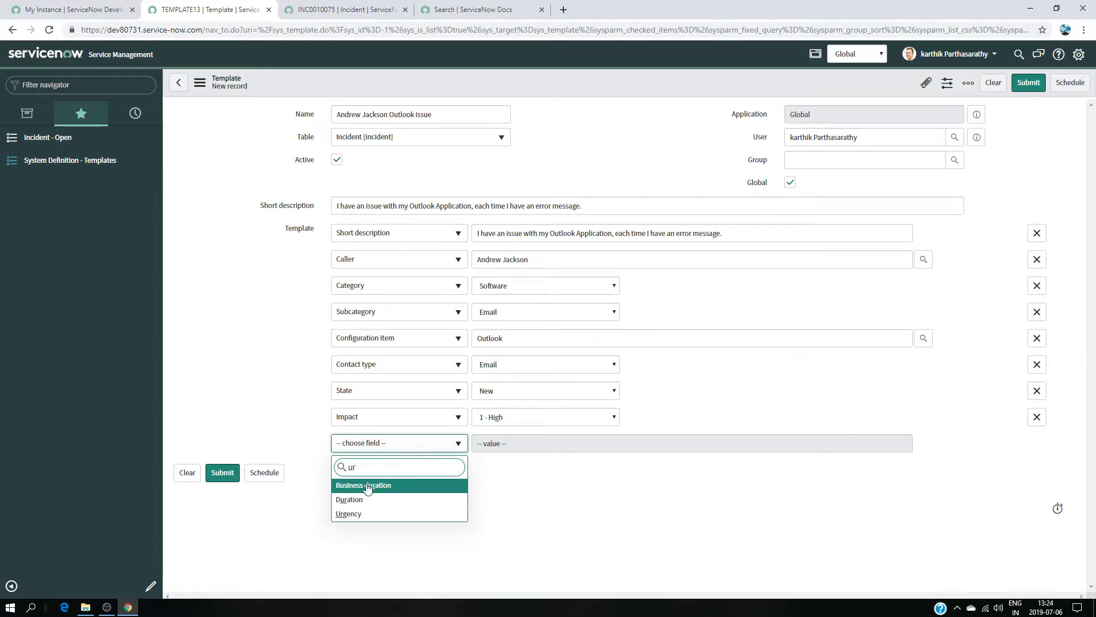
pyautogui.click(360, 516)
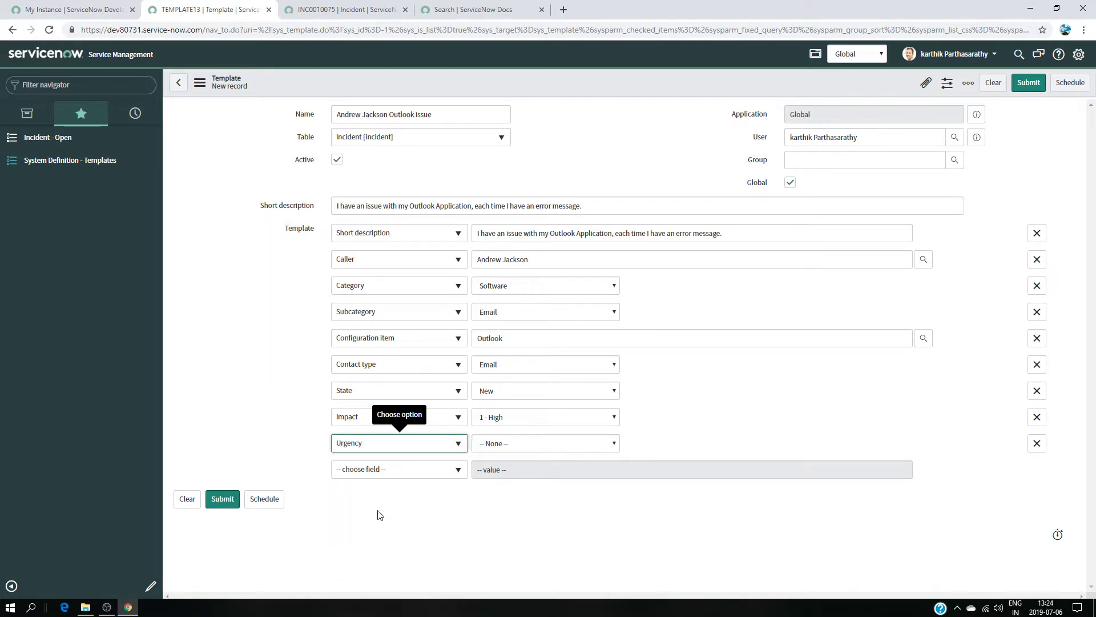
pyautogui.click(544, 446)
pyautogui.click(491, 468)
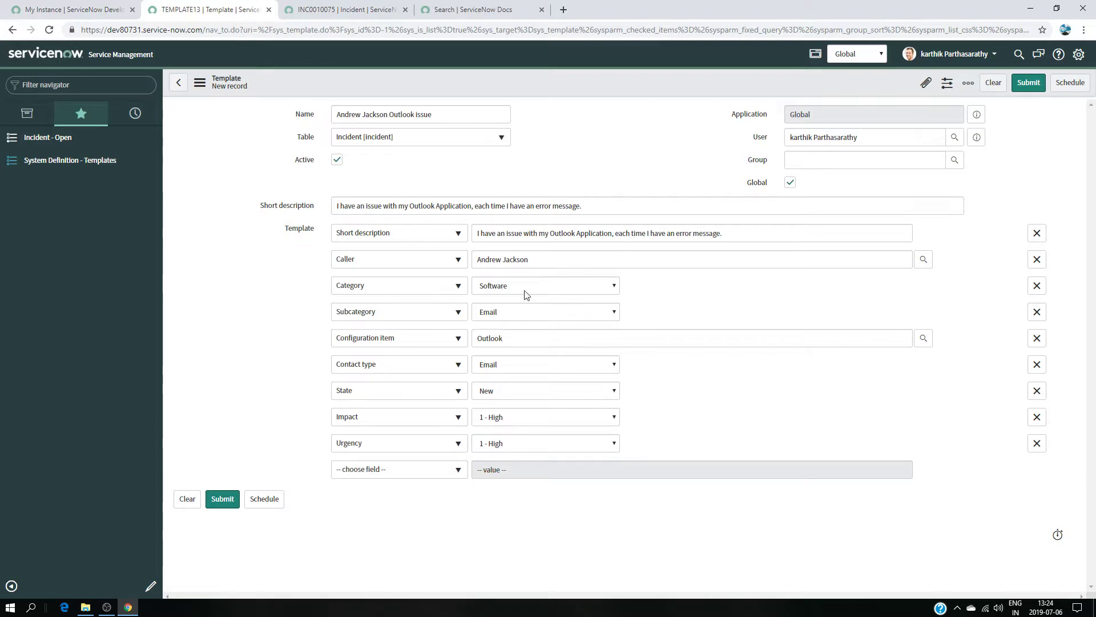
# Consult the incident form's remaining fields, and add Assignment group to the template with the value Help Desk
pyautogui.click(343, 9)
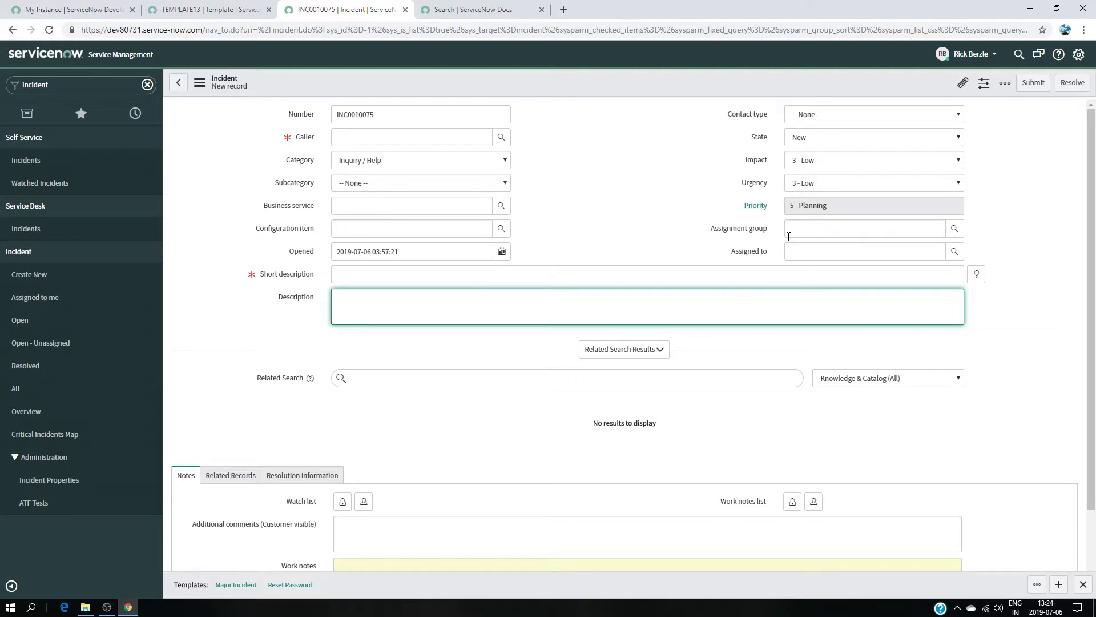
pyautogui.click(225, 8)
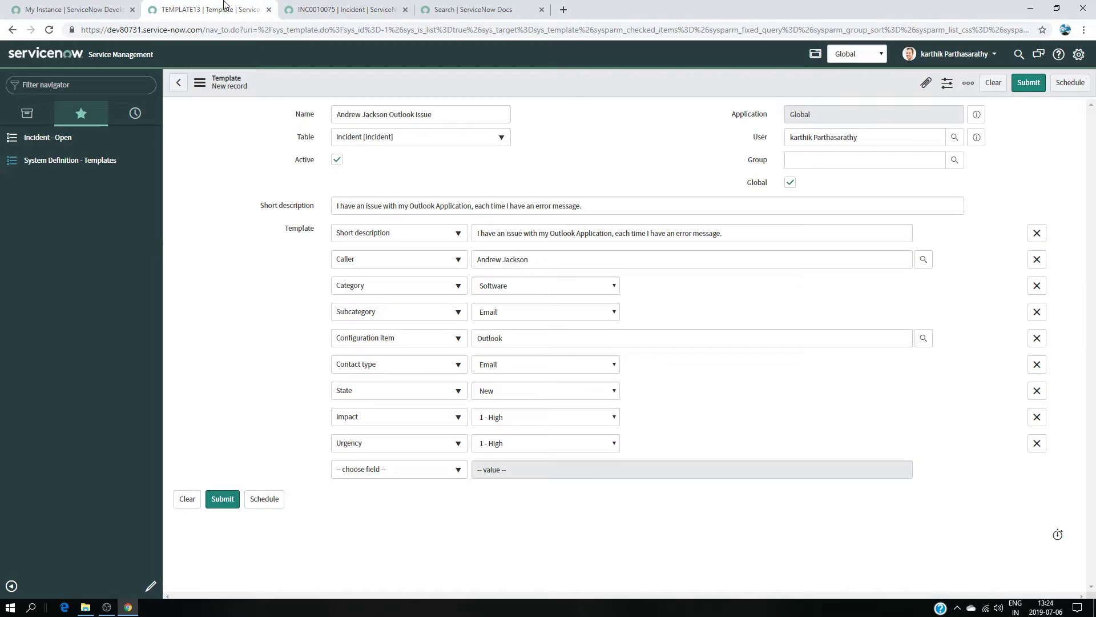
pyautogui.click(459, 471)
pyautogui.write('as')
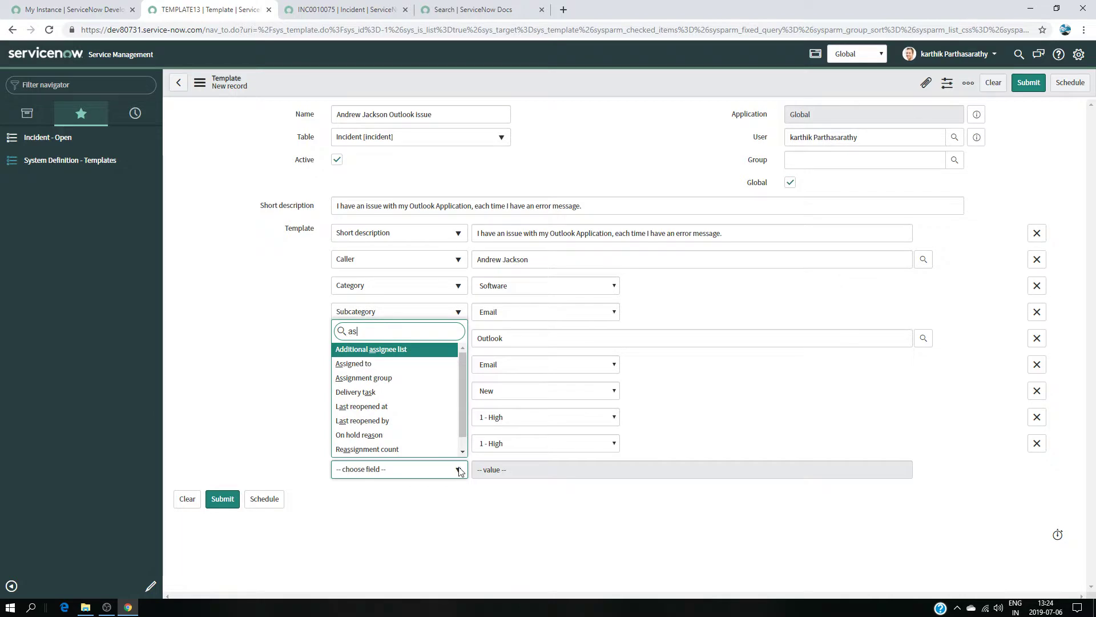
pyautogui.click(406, 378)
pyautogui.click(539, 471)
pyautogui.write('h')
pyautogui.click(496, 495)
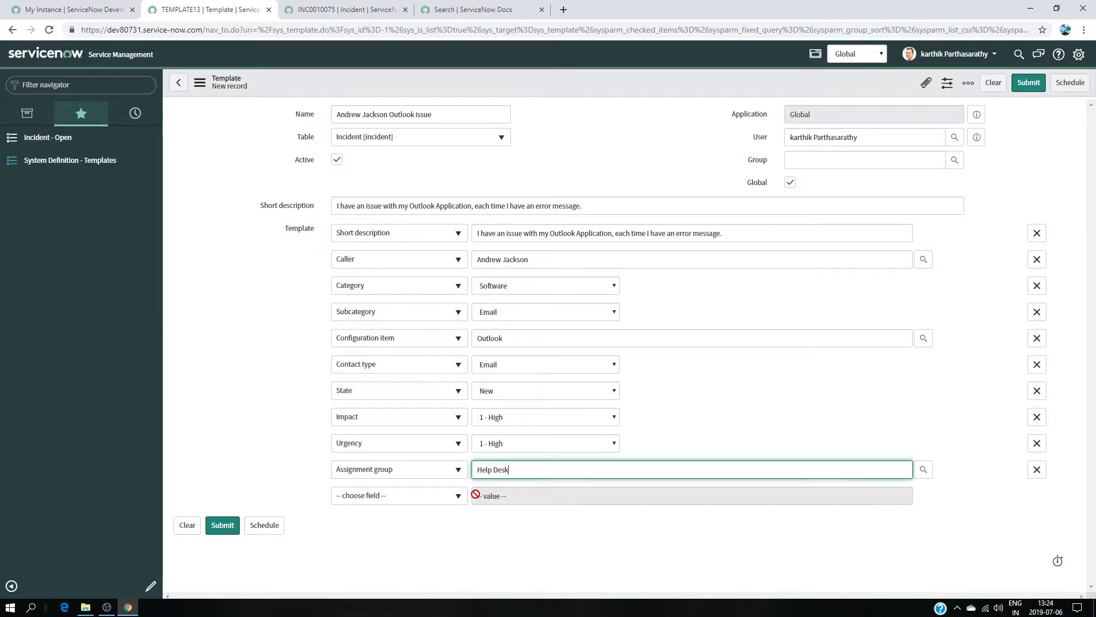
# Add the Assigned to field to the template with the assignee's name, and submit the template
pyautogui.click(452, 495)
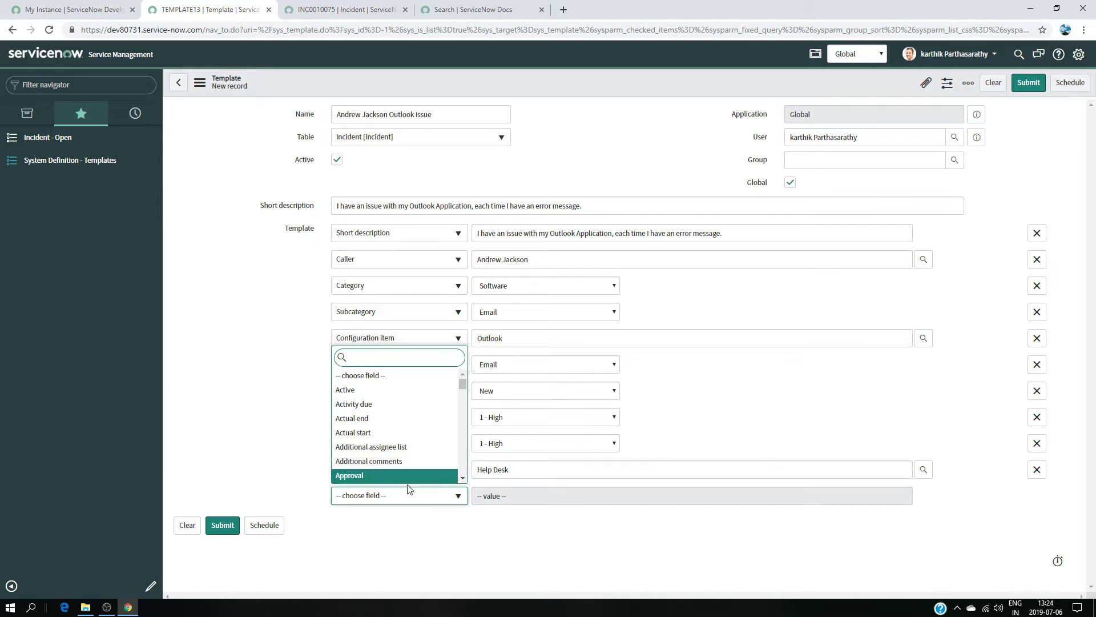
pyautogui.write('ass')
pyautogui.click(374, 461)
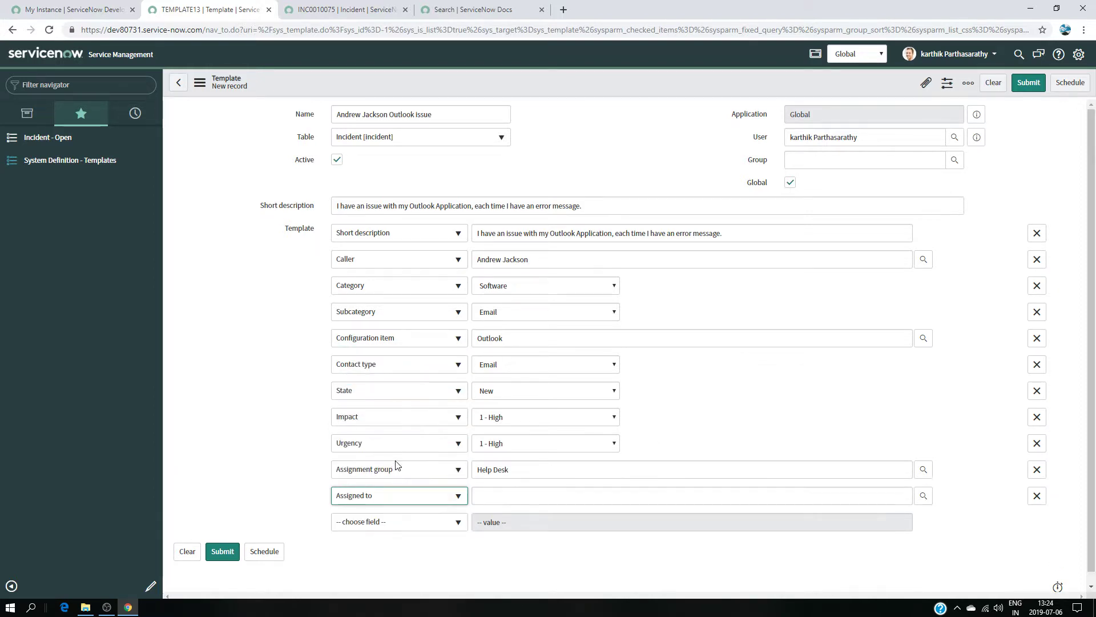
pyautogui.click(543, 495)
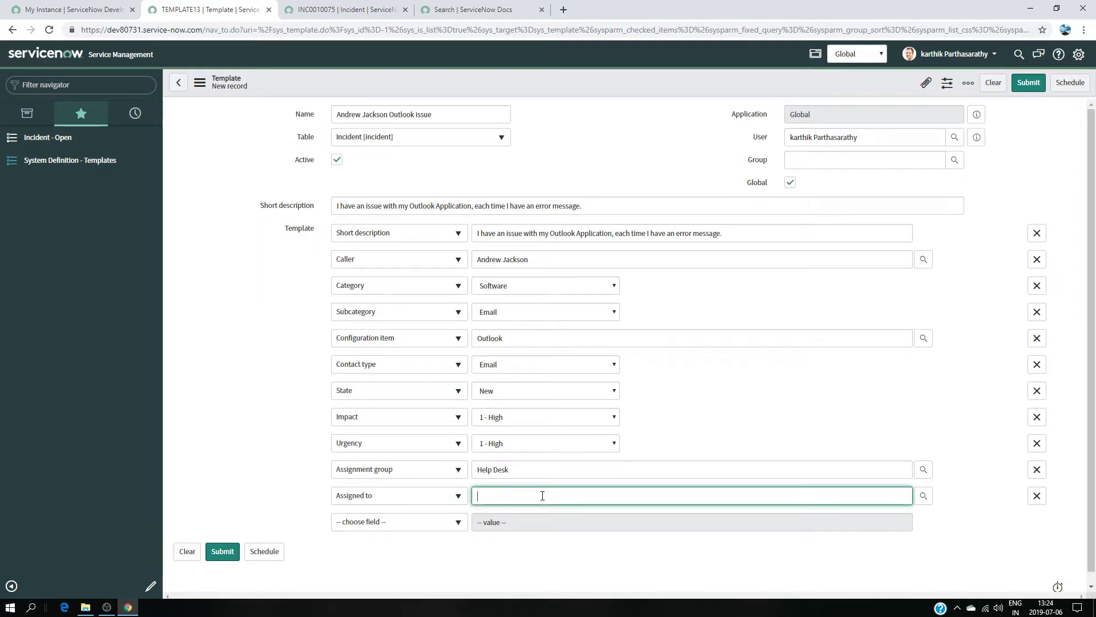
pyautogui.write('karth')
pyautogui.click(527, 519)
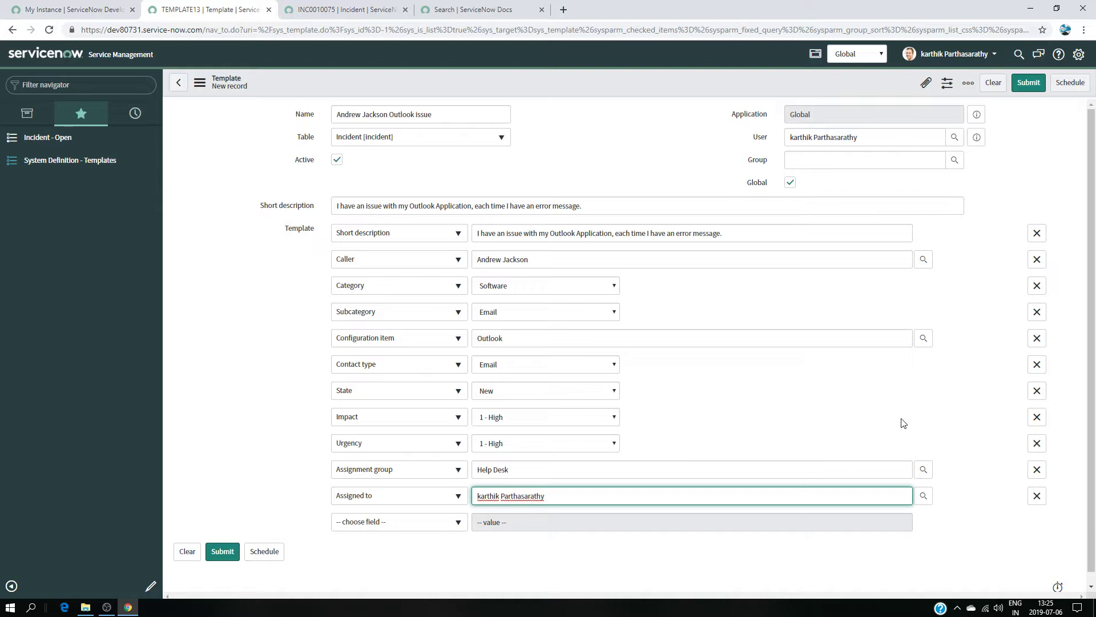
pyautogui.click(1028, 82)
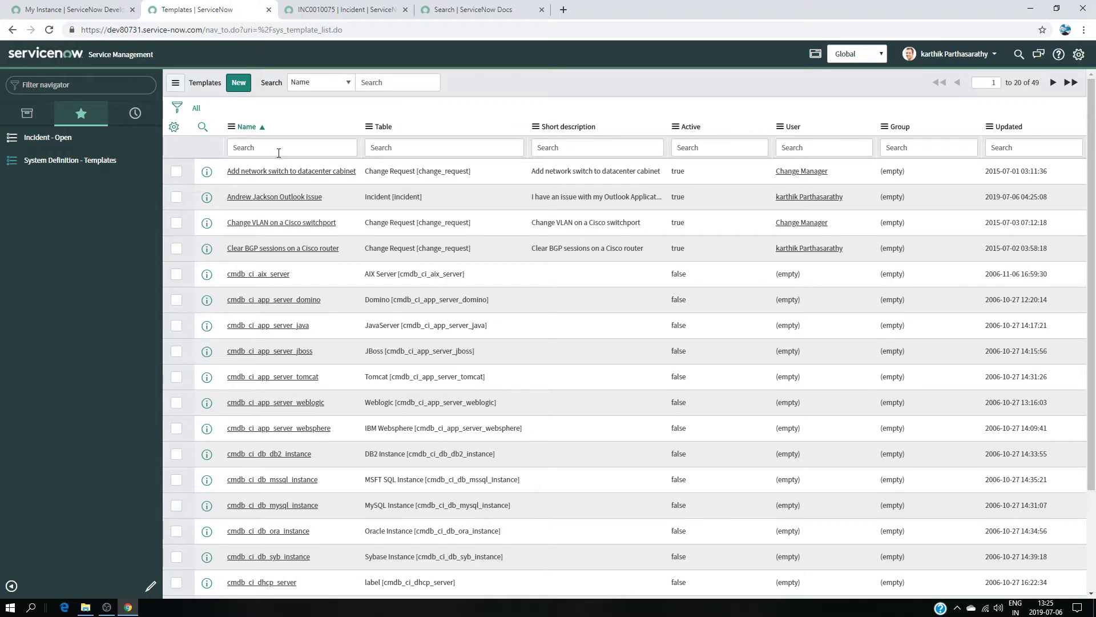
# Filter the templates list to those whose table starts with incident
pyautogui.click(435, 147)
pyautogui.write('incident')
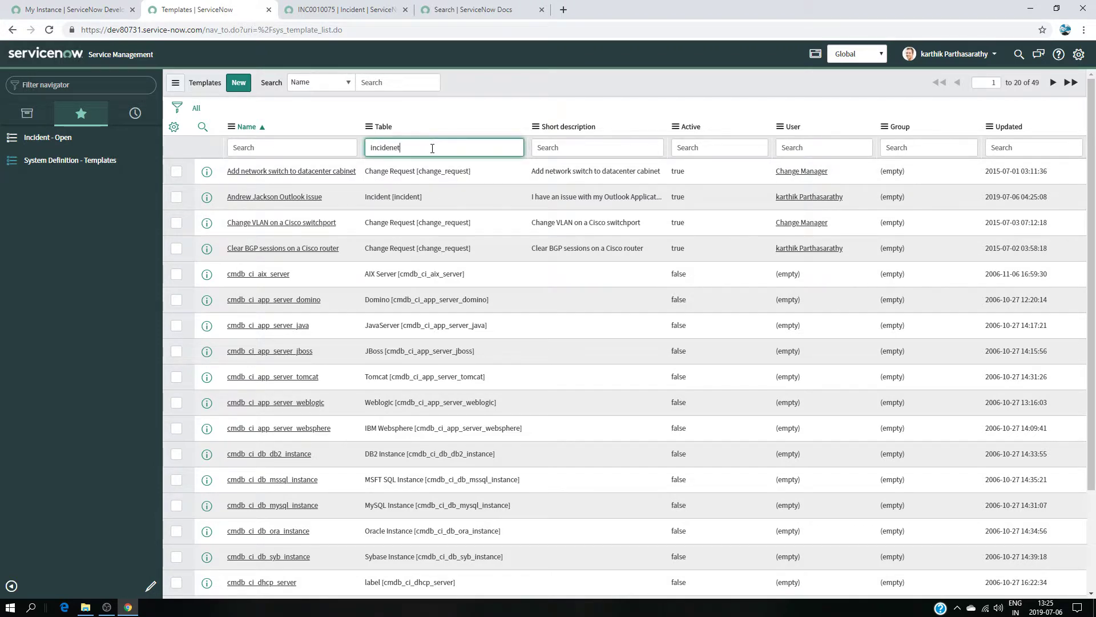
pyautogui.press('Return')
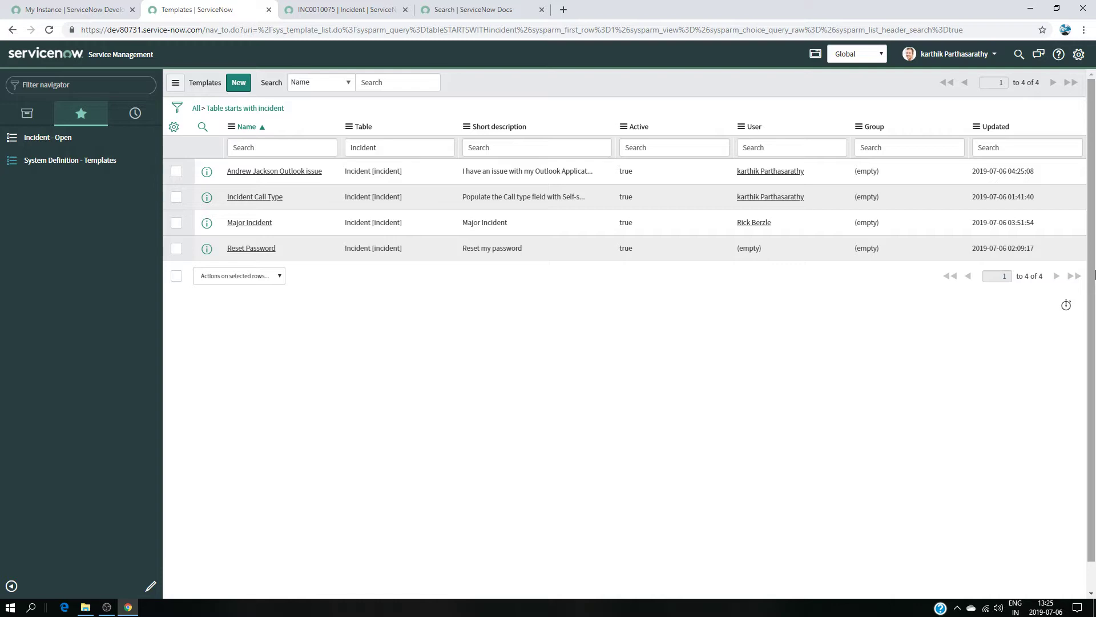
# Start a new incident record from the open incidents list, and hide and redisplay its template bar
pyautogui.click(57, 139)
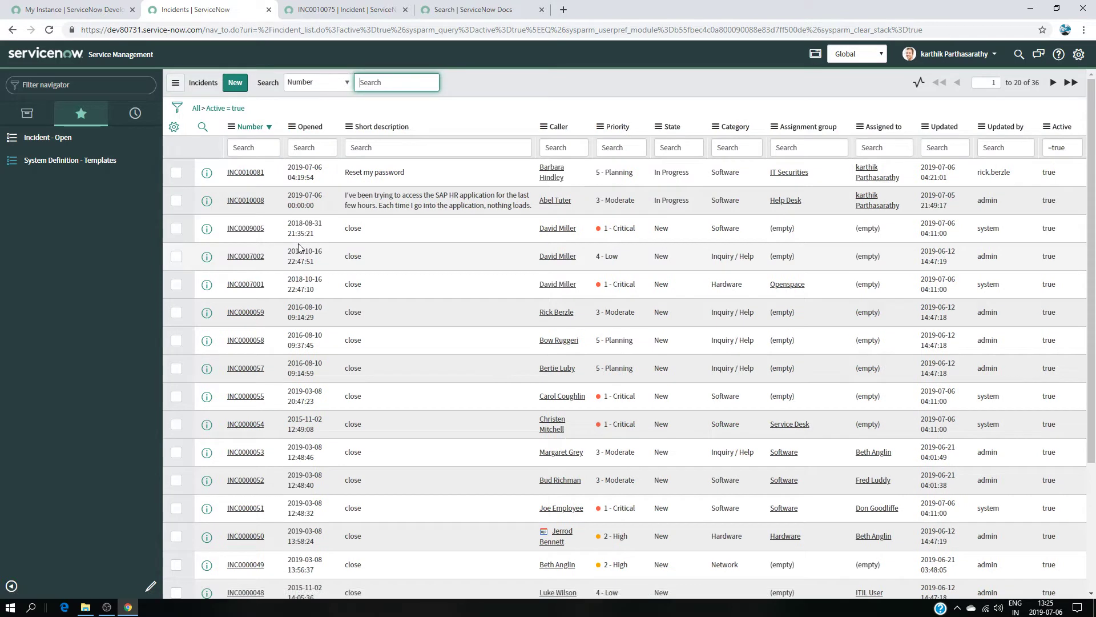
pyautogui.click(234, 83)
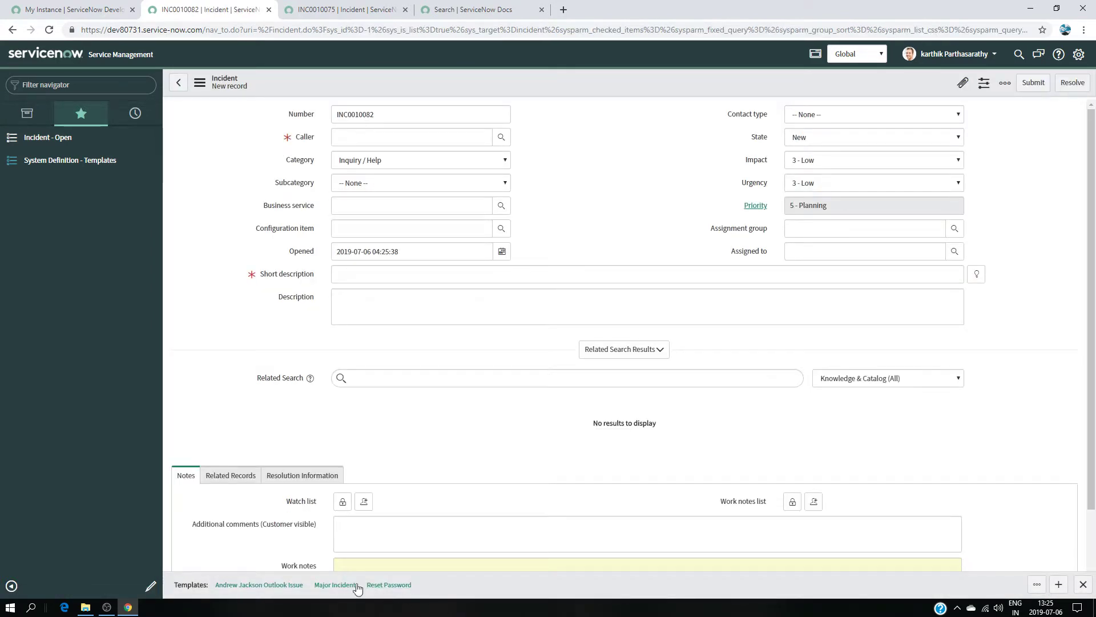
pyautogui.click(1084, 585)
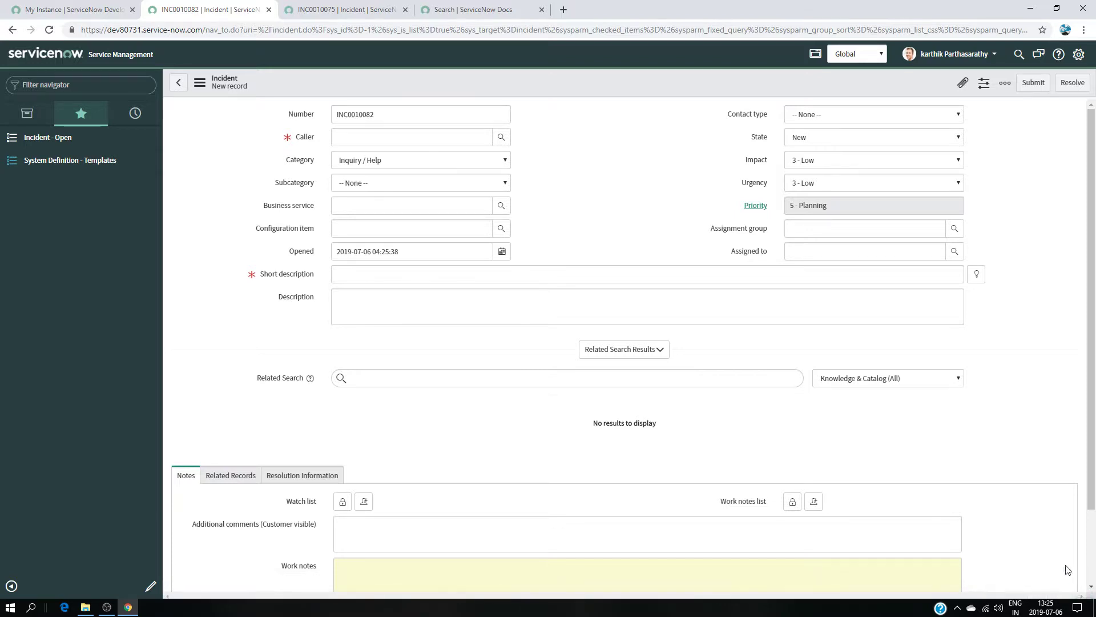
pyautogui.click(1007, 85)
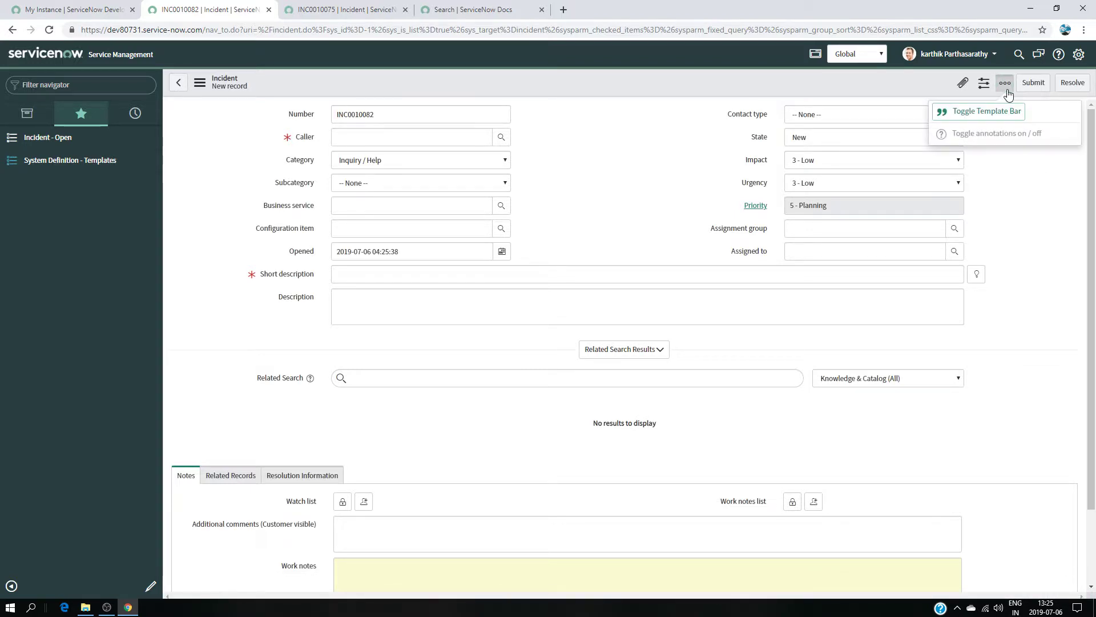
pyautogui.click(979, 117)
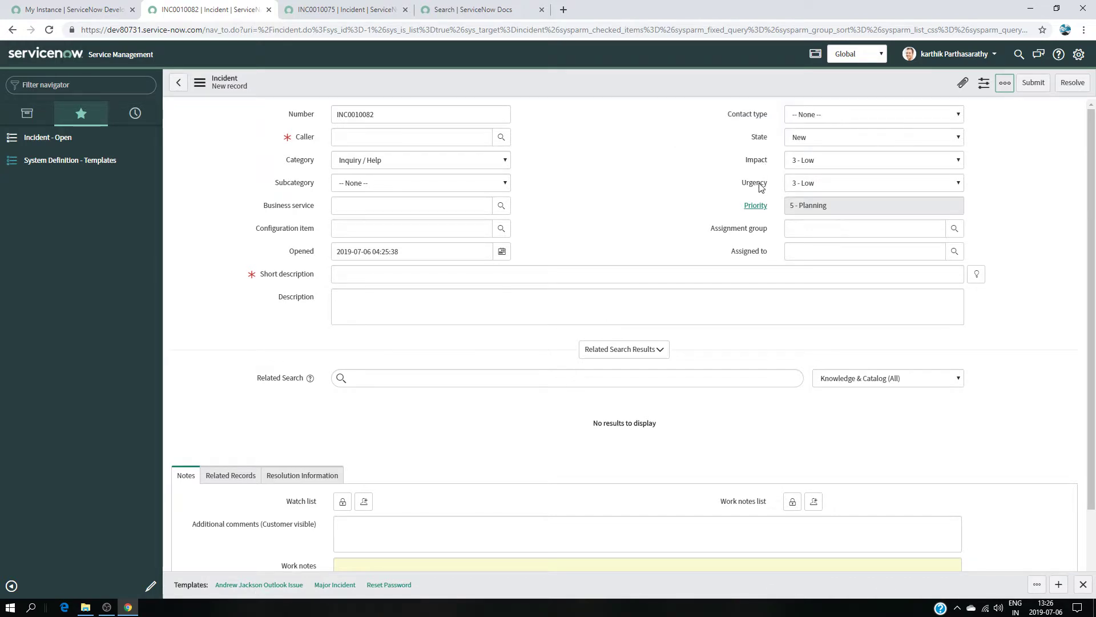
# Apply the Outlook issue template to the new incident, review the prefilled fields, and submit the incident
pyautogui.click(258, 585)
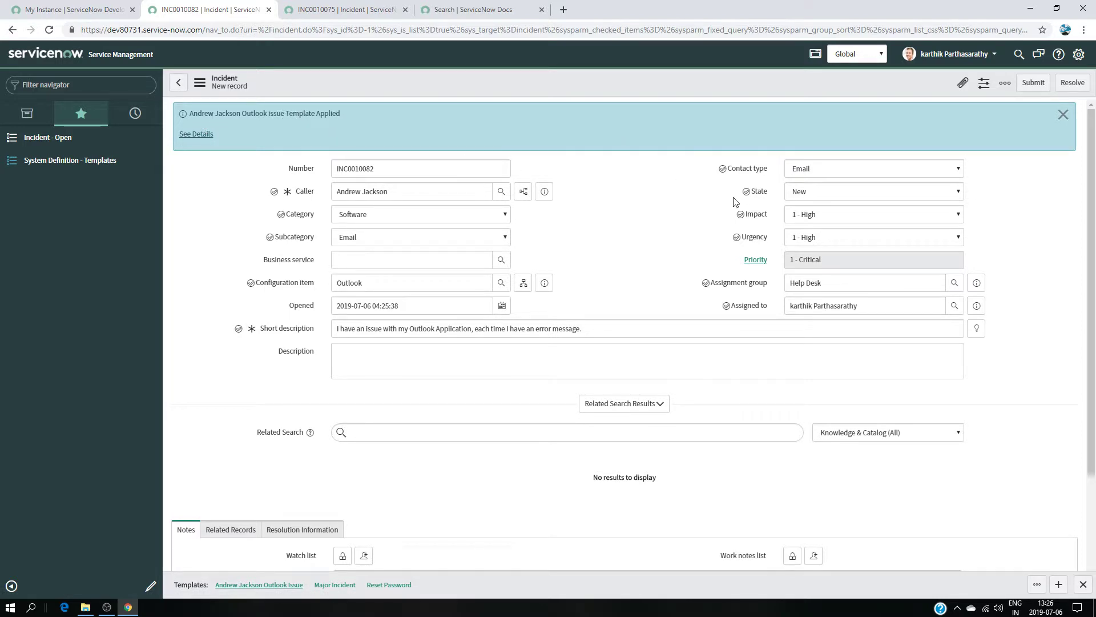
pyautogui.moveTo(340, 329); pyautogui.dragTo(524, 330)
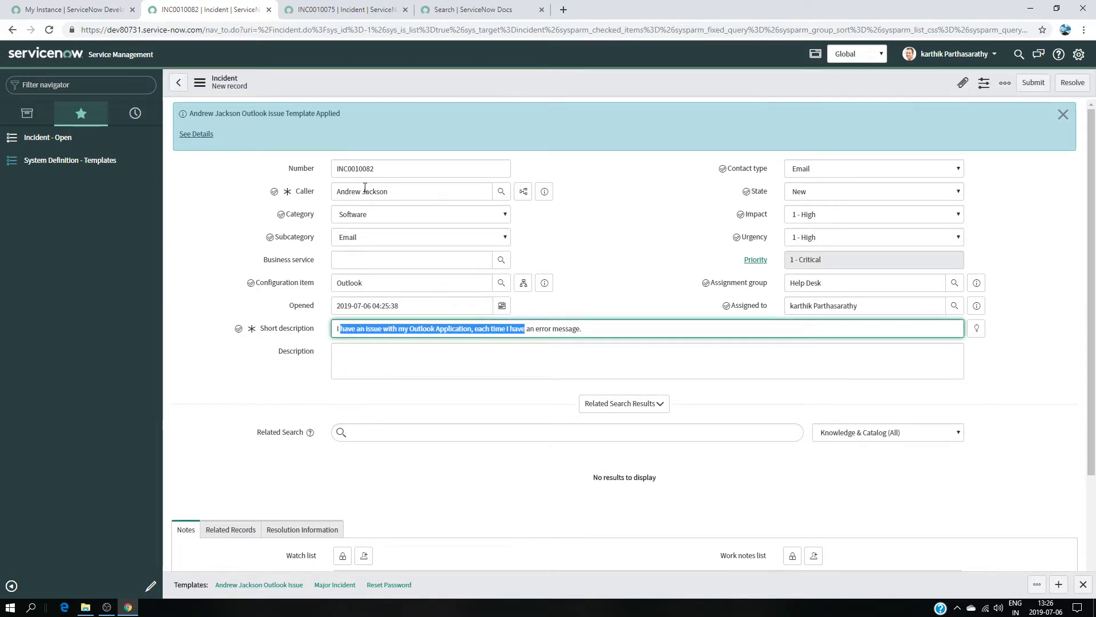
pyautogui.tripleClick(393, 193)
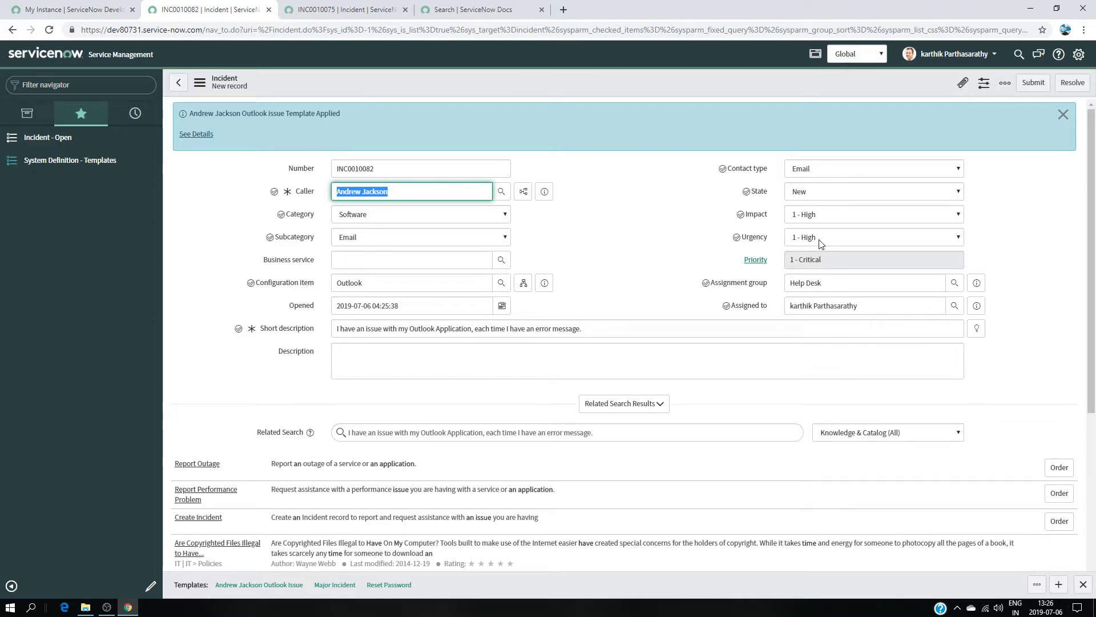
pyautogui.scroll(-3, 686, 265)
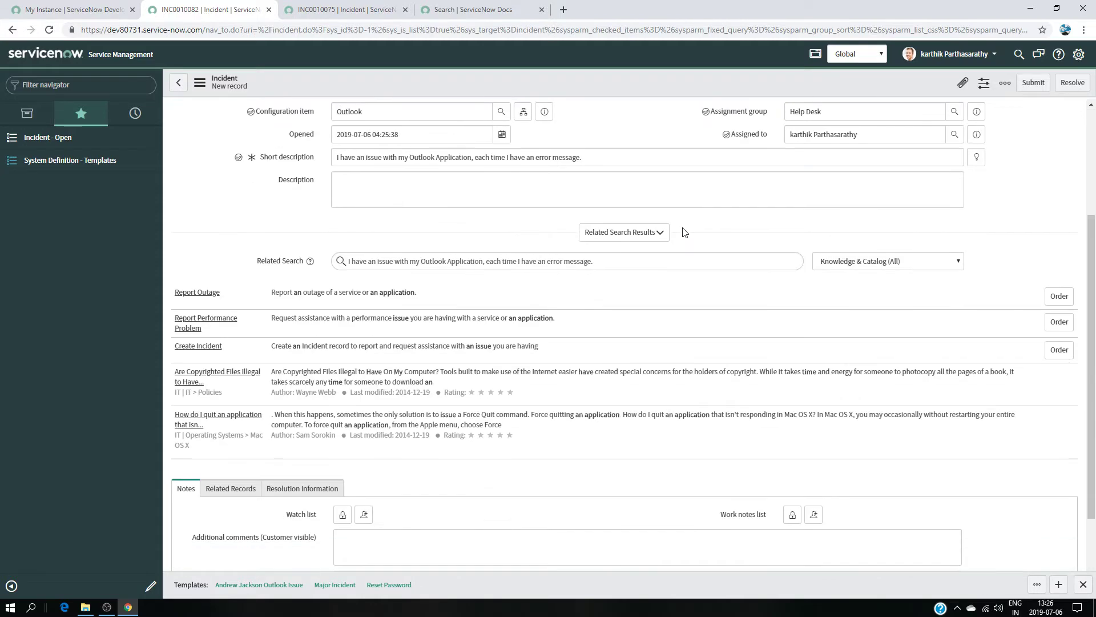
pyautogui.scroll(3, 685, 232)
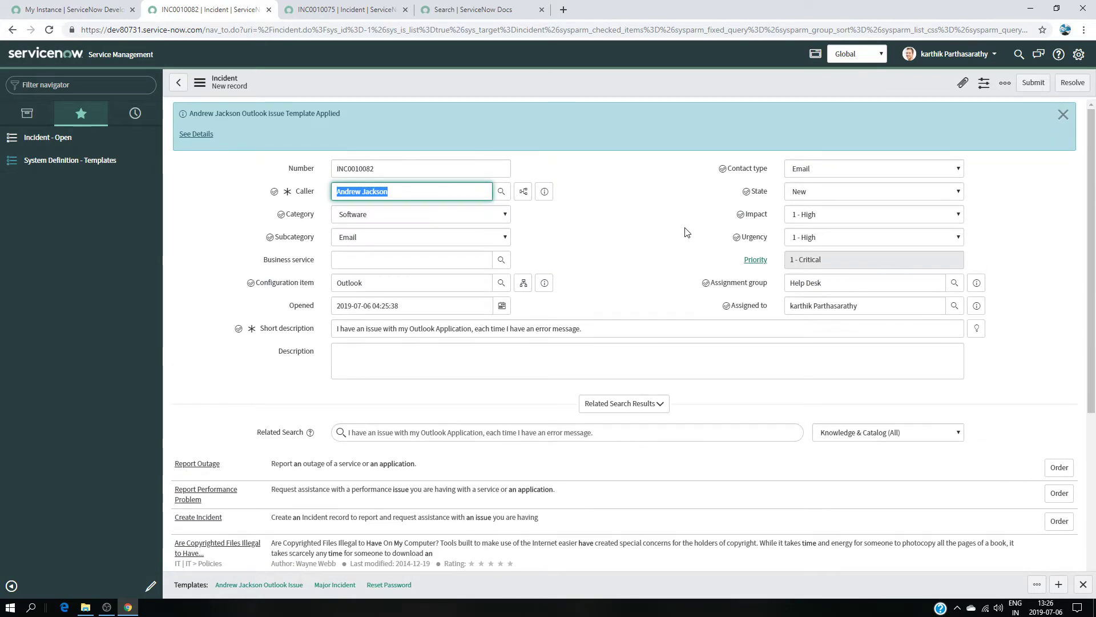
pyautogui.click(1034, 82)
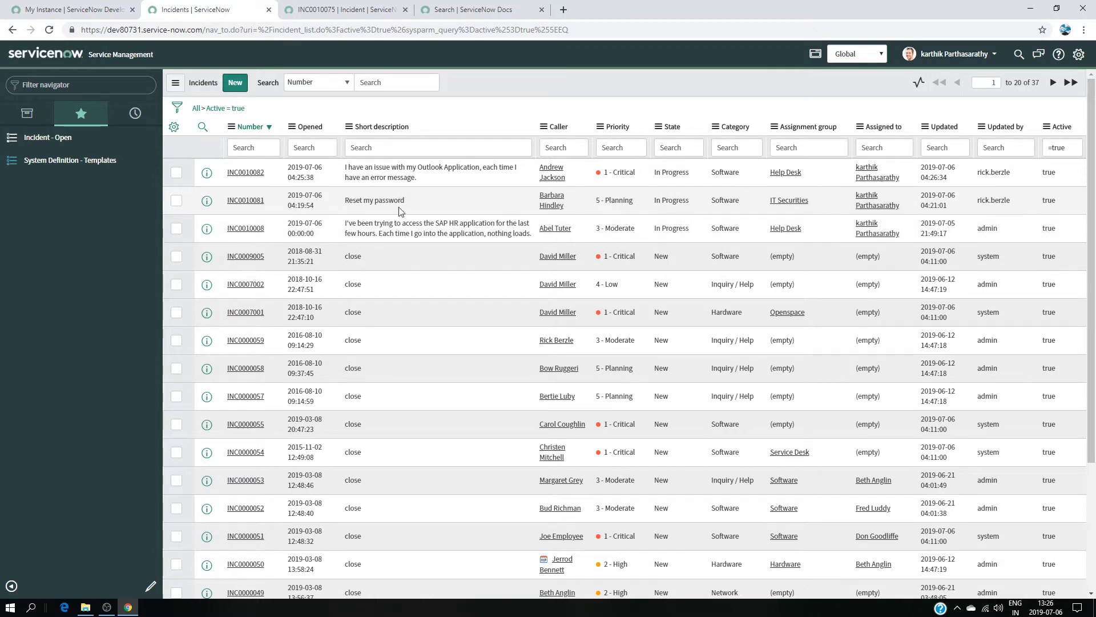
# Filter the templates list by the incident table, and check the Global setting of the Major Incident template
pyautogui.click(83, 159)
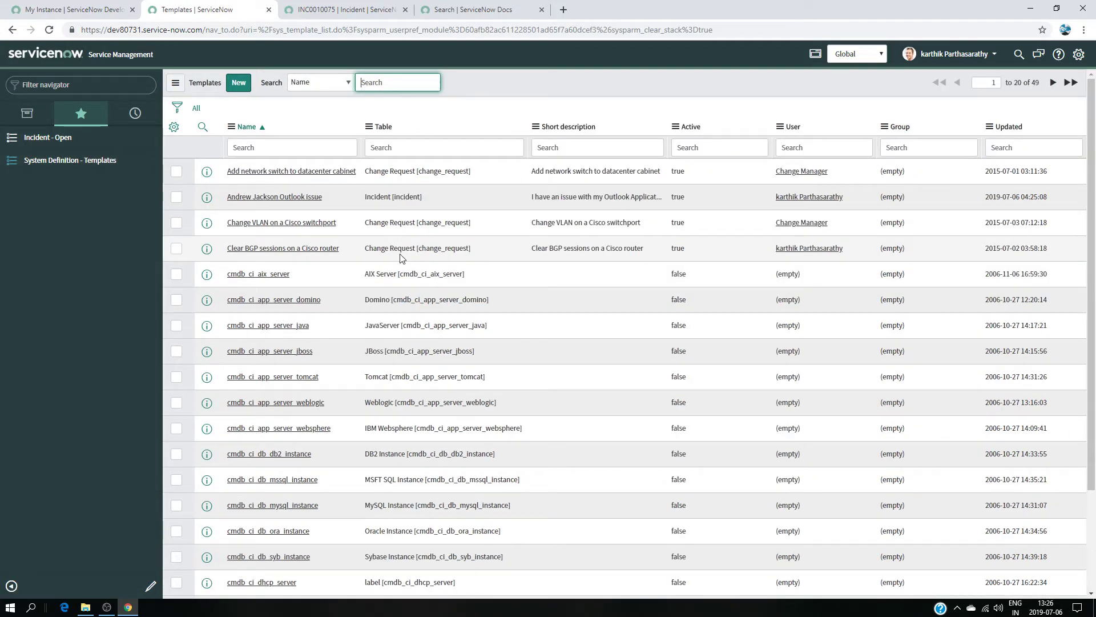
pyautogui.click(384, 147)
pyautogui.write('incident')
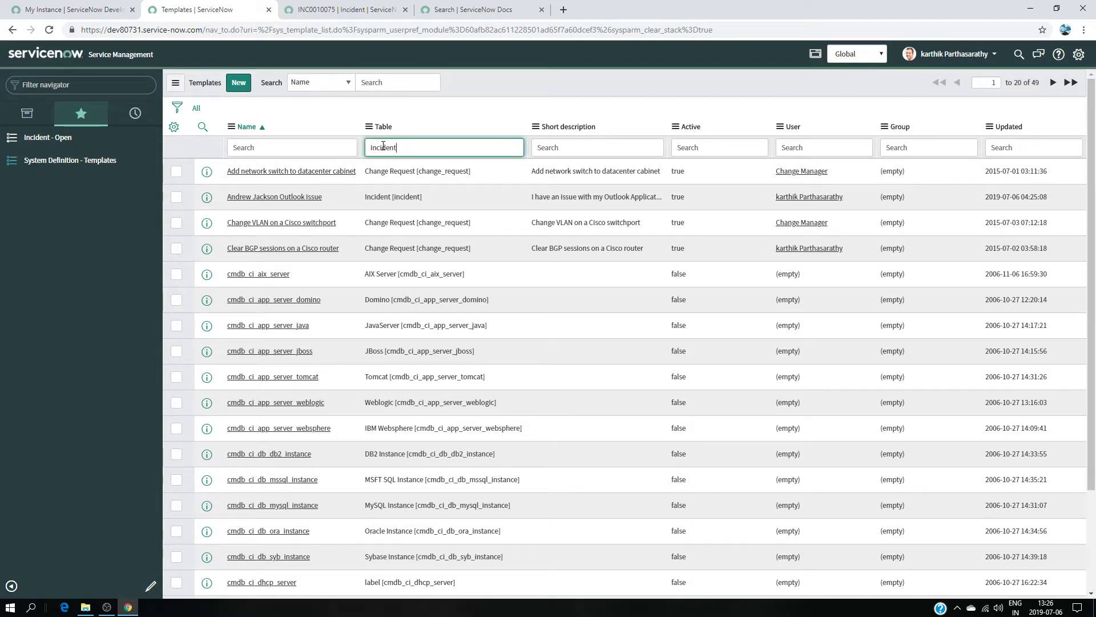
pyautogui.press('Return')
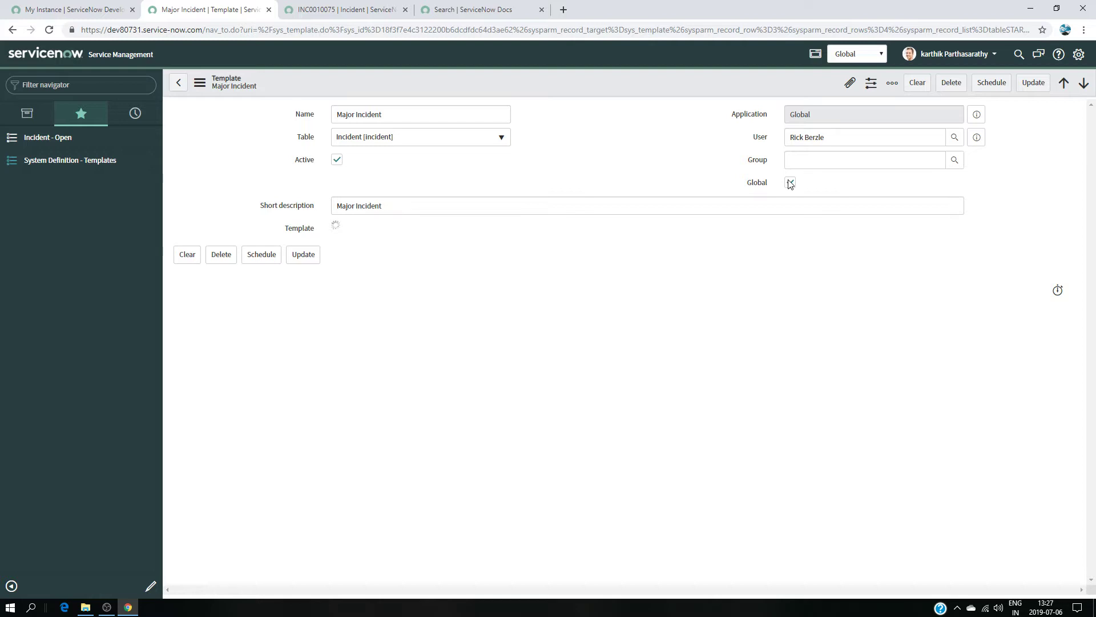
pyautogui.click(178, 82)
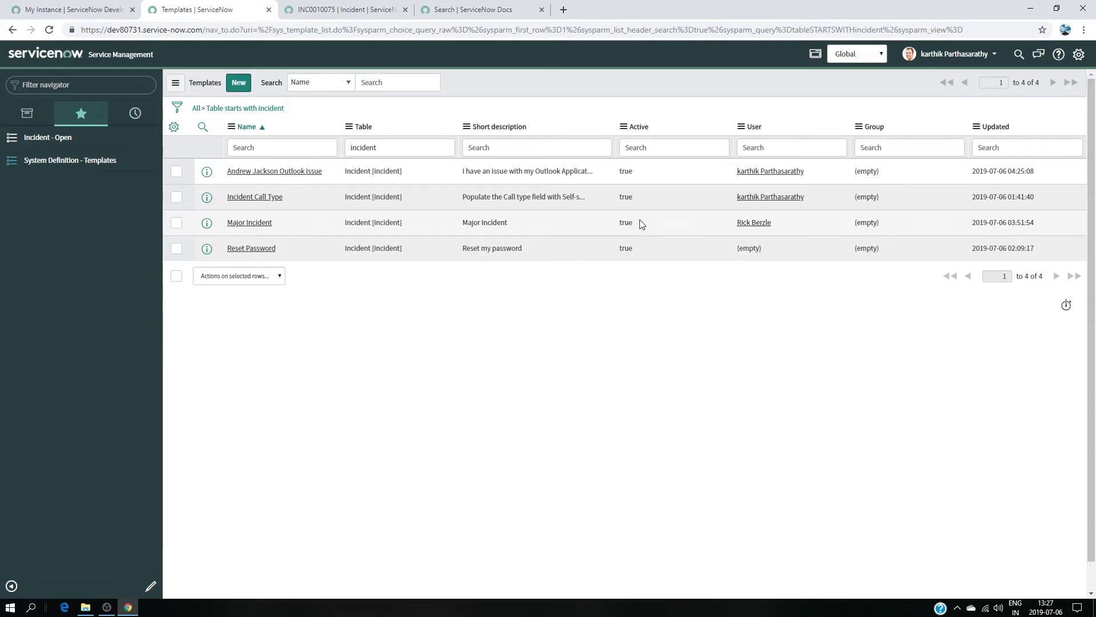
# Turn off the Global option on the Outlook issue template and save the update
pyautogui.click(259, 174)
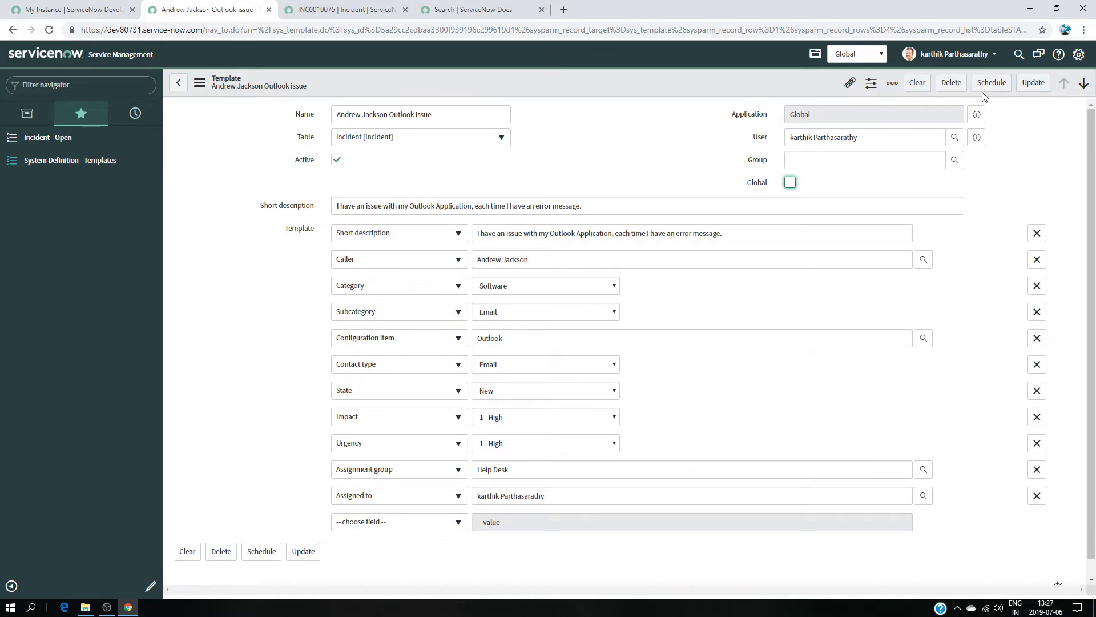
pyautogui.click(1033, 83)
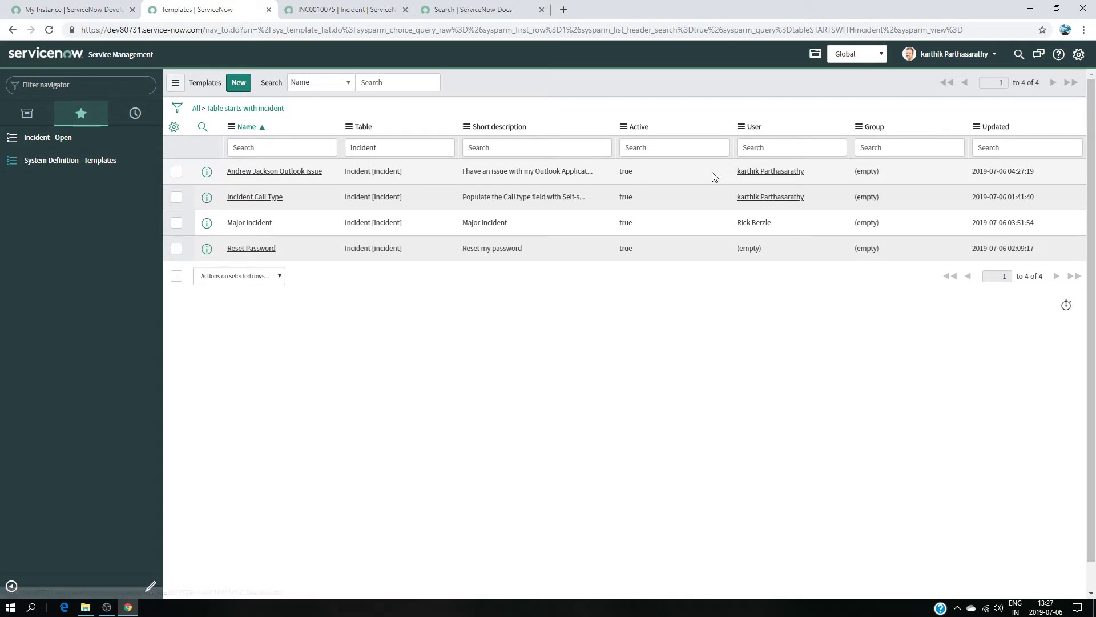
# Impersonate the user who owns the Major Incident template
pyautogui.click(965, 54)
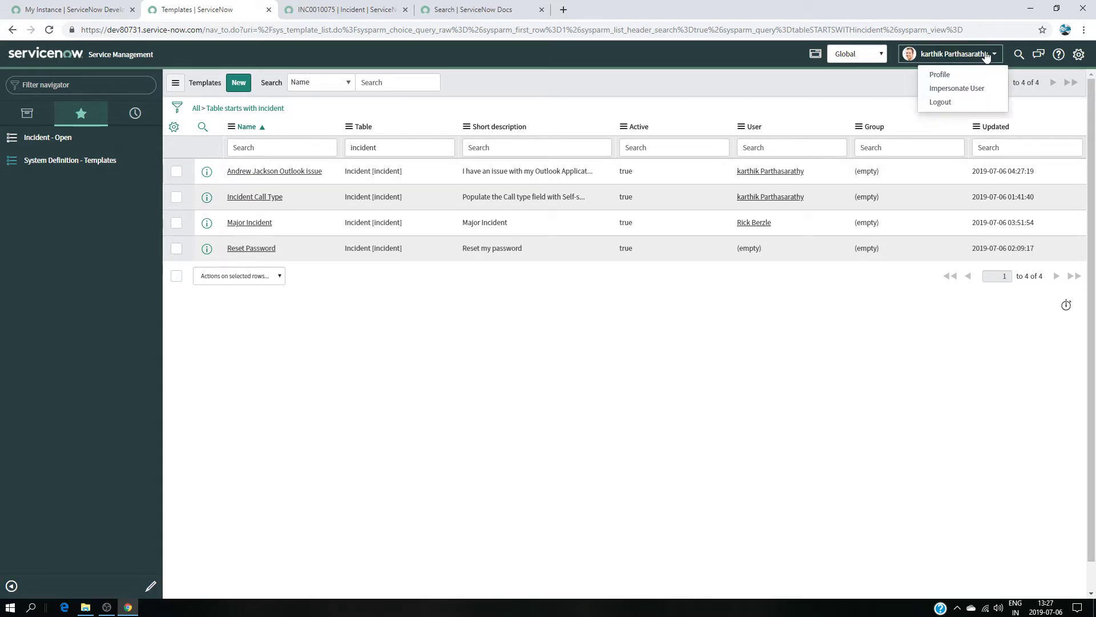
pyautogui.click(957, 86)
pyautogui.click(492, 248)
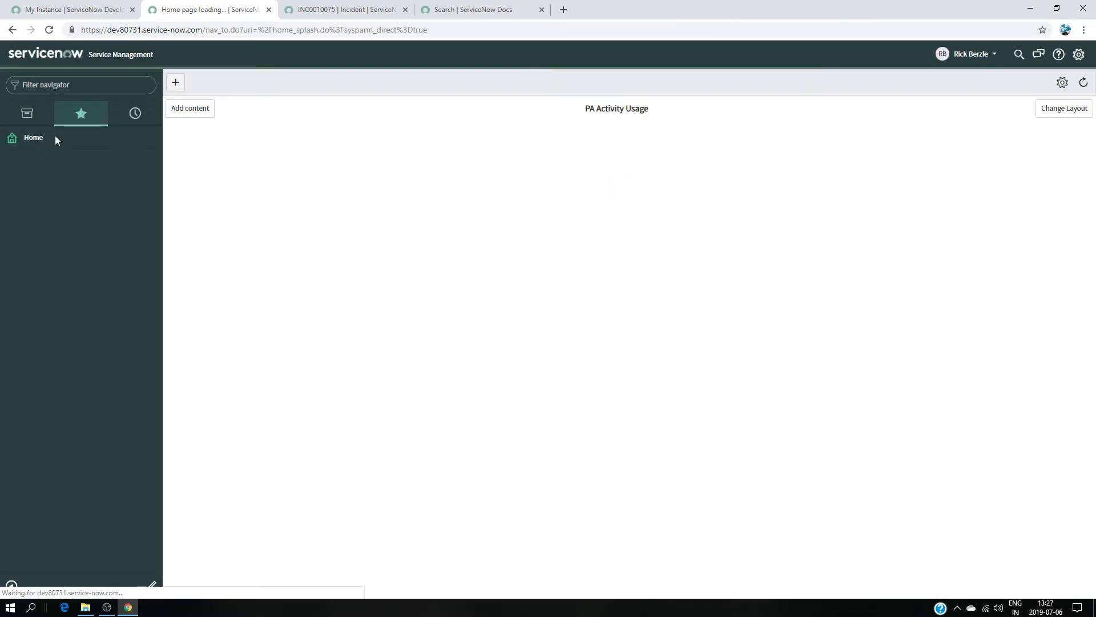
# Examine which templates a new incident record offers this user in its template bar, and hide the bar
pyautogui.click(54, 85)
pyautogui.write('incident')
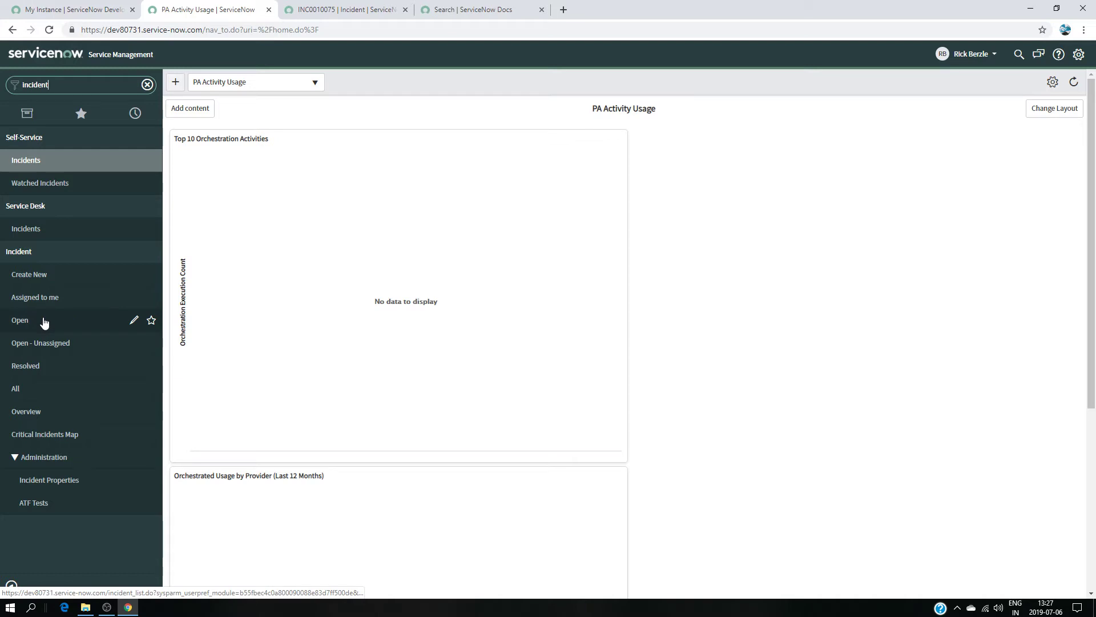
pyautogui.click(48, 277)
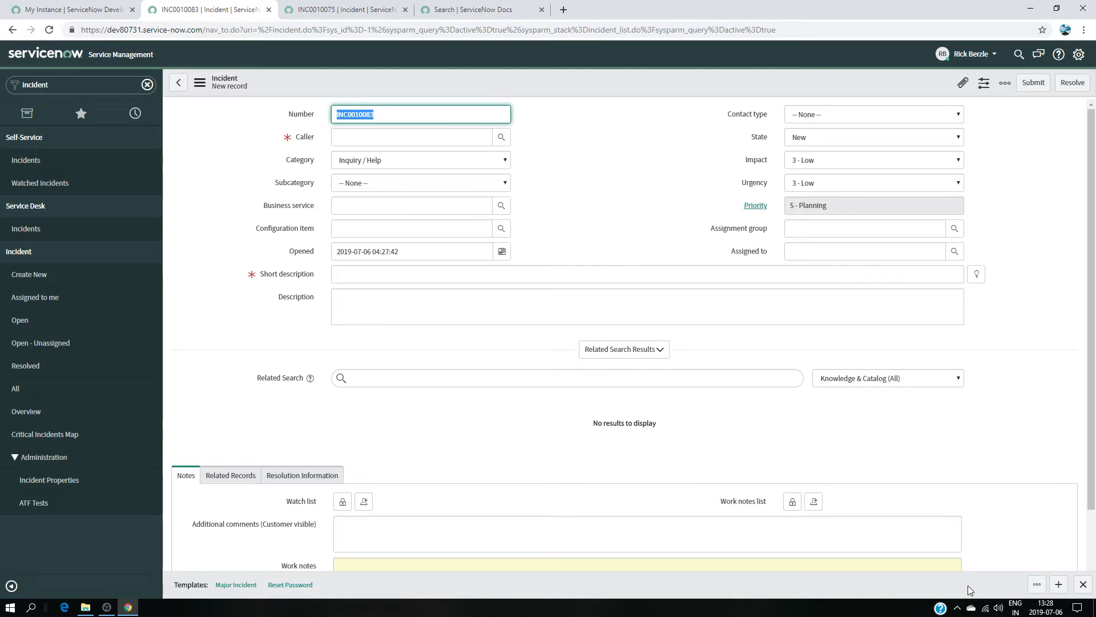
pyautogui.click(1084, 584)
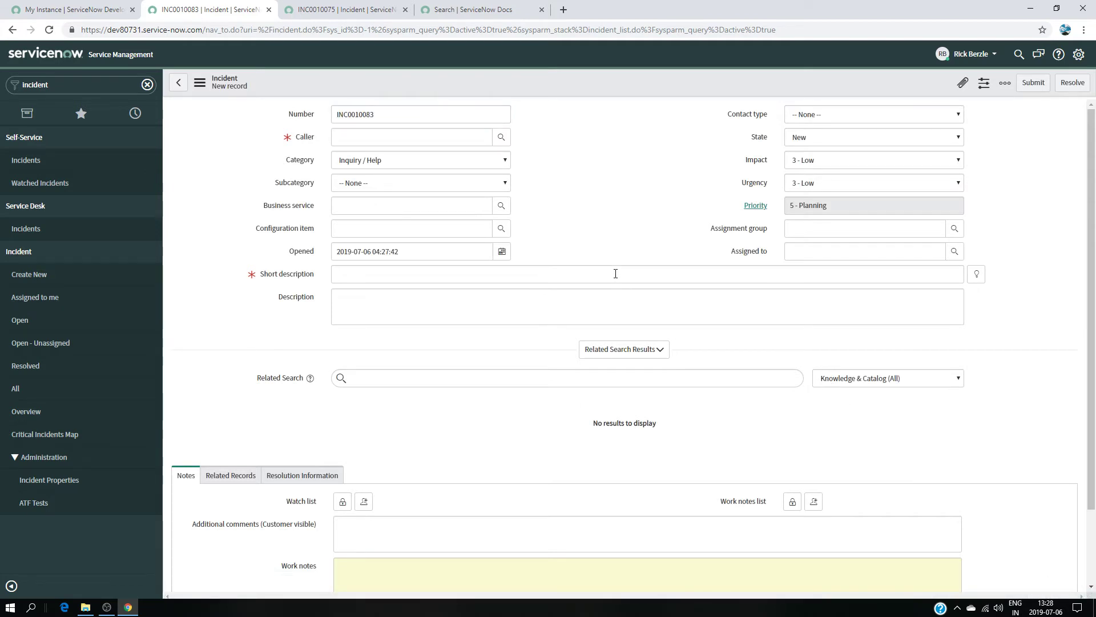
pyautogui.click(992, 55)
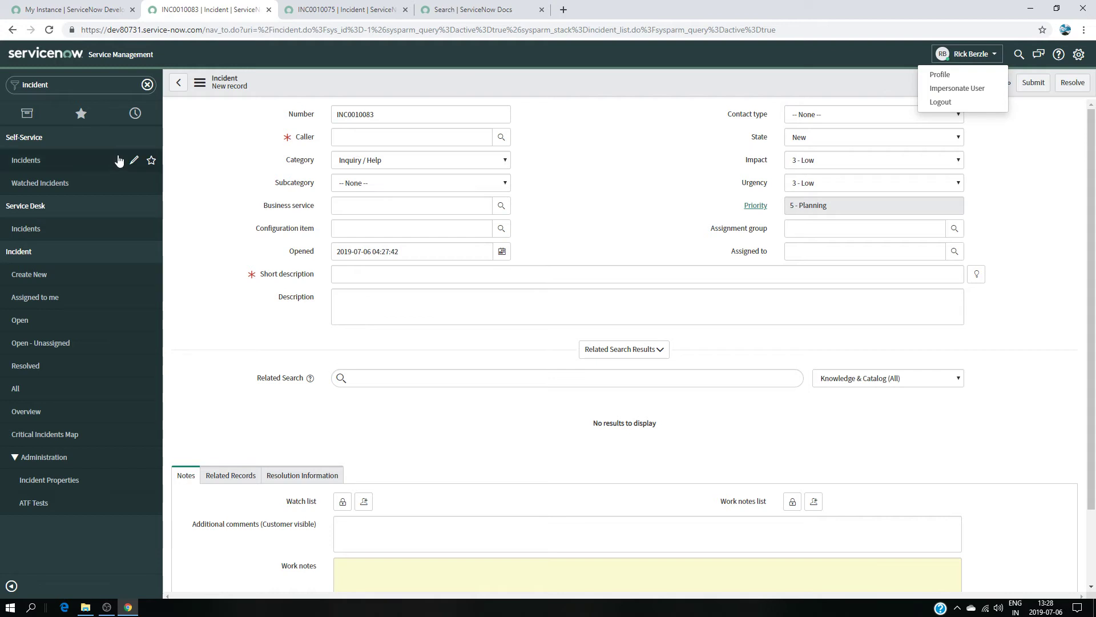
pyautogui.click(28, 88)
pyautogui.hotkey('ctrl', 'a')
pyautogui.press('BackSpace')
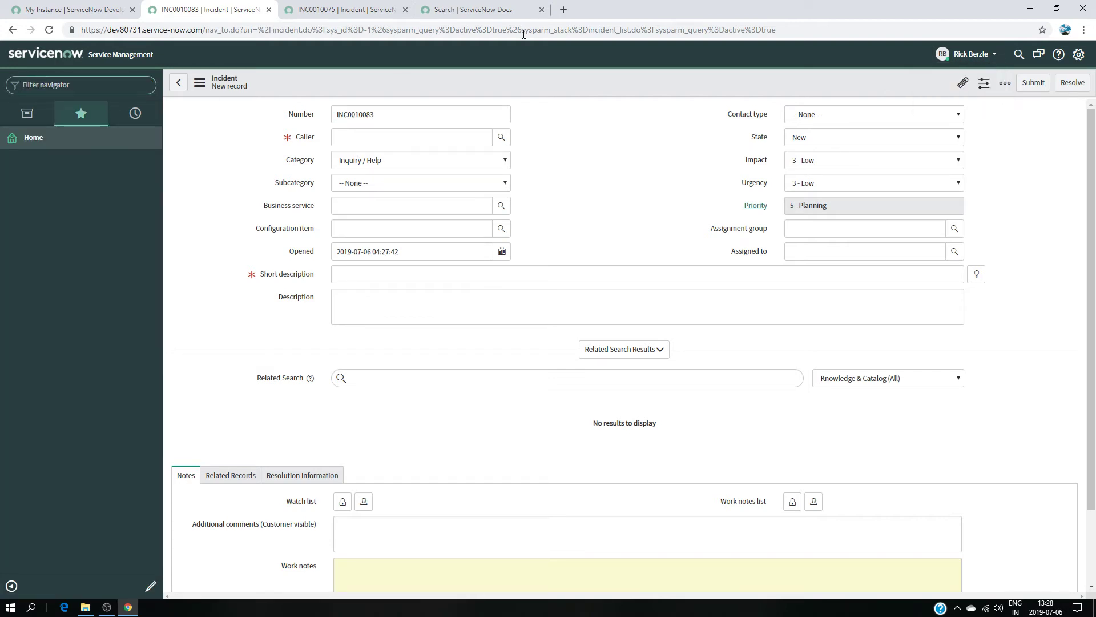
pyautogui.write('system defino')
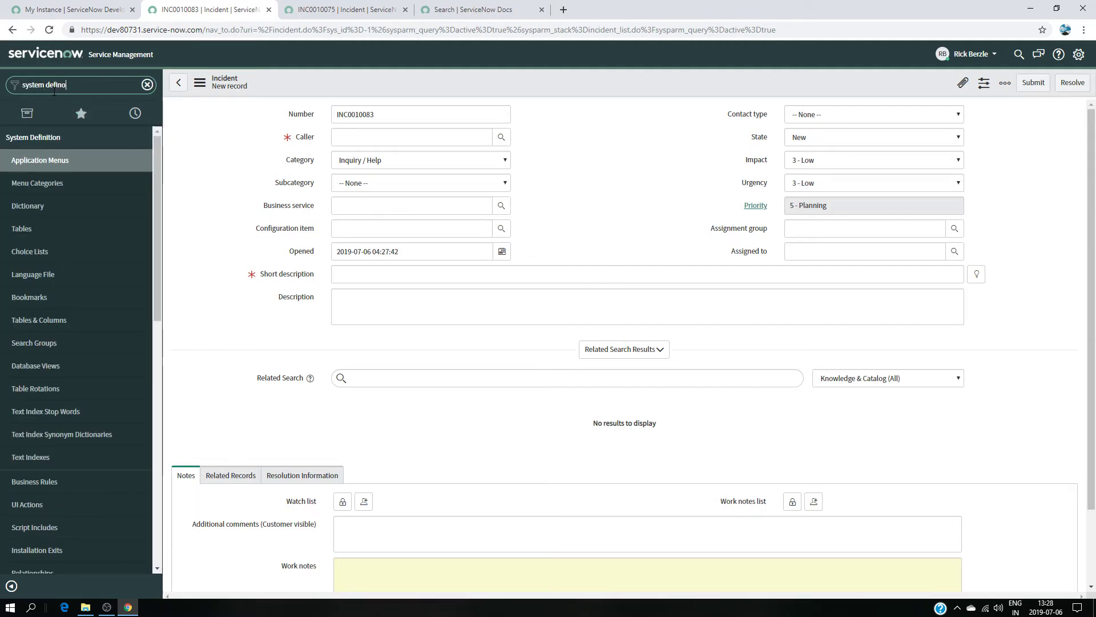
pyautogui.press('BackSpace')
pyautogui.click(80, 113)
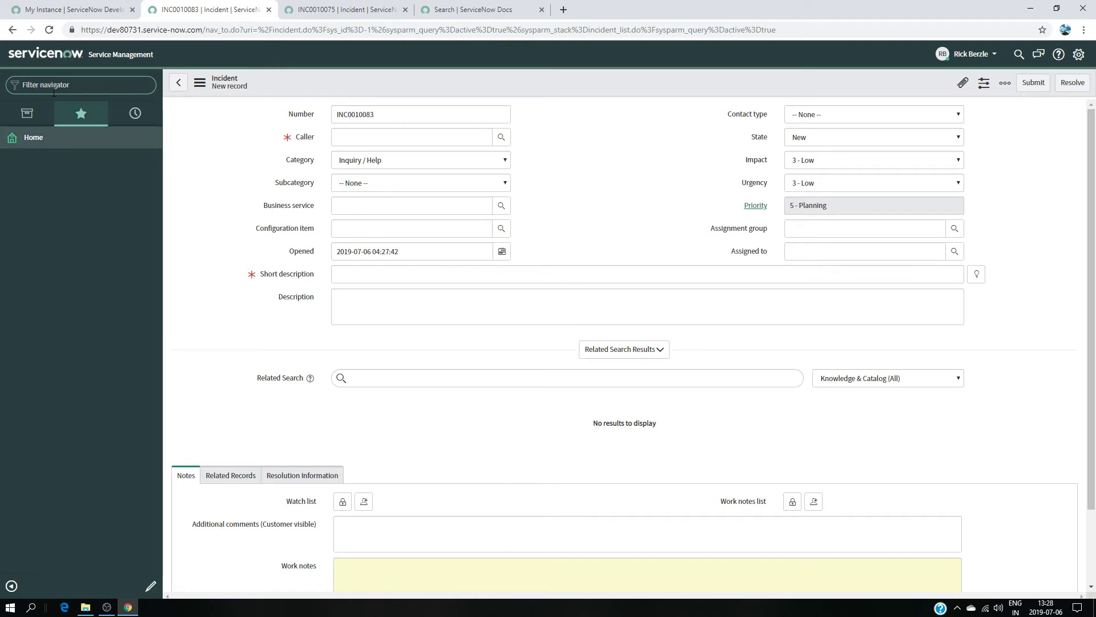
# Switch the impersonation back to the original account that owns the Outlook issue template
pyautogui.click(976, 54)
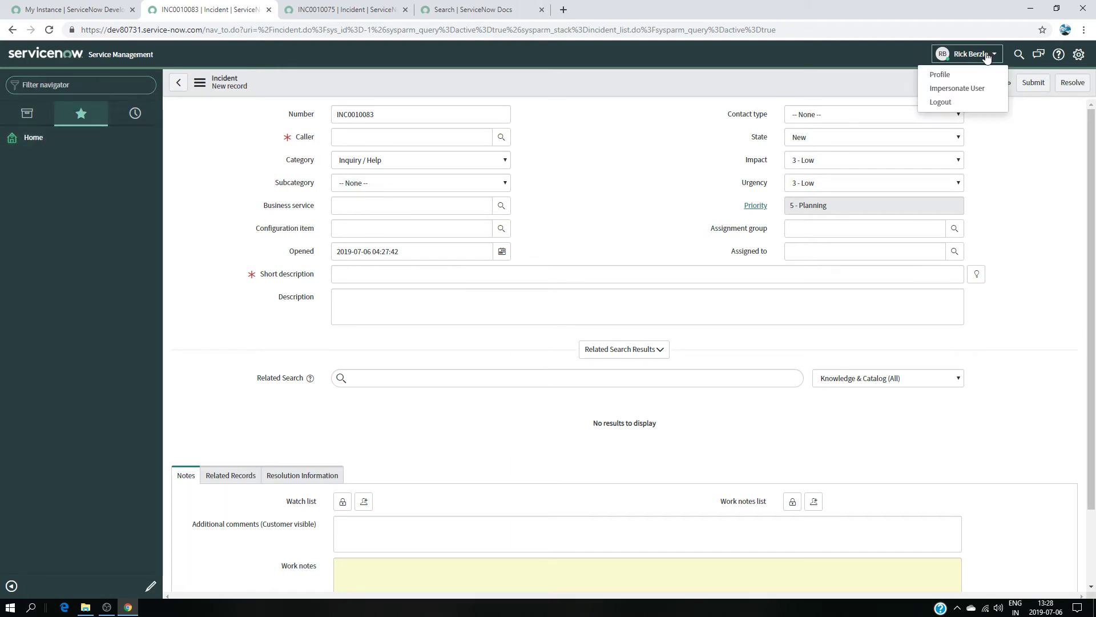
pyautogui.click(965, 88)
pyautogui.click(493, 231)
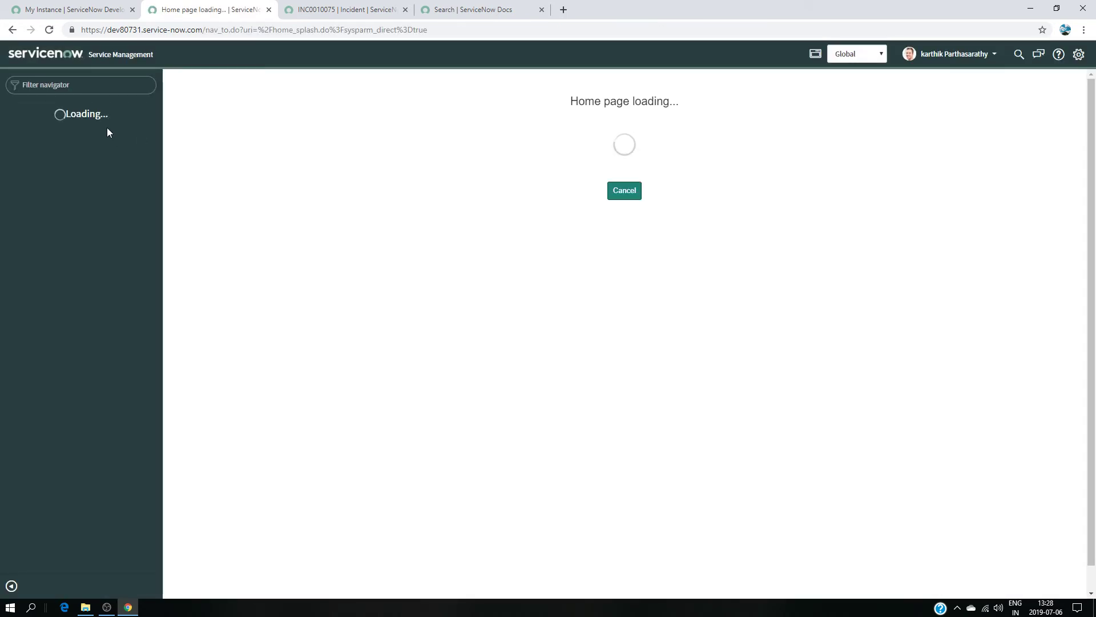
# Filter the System Definition templates by the incident table, turn on the Global option of the Outlook issue template, and save the update
pyautogui.click(63, 160)
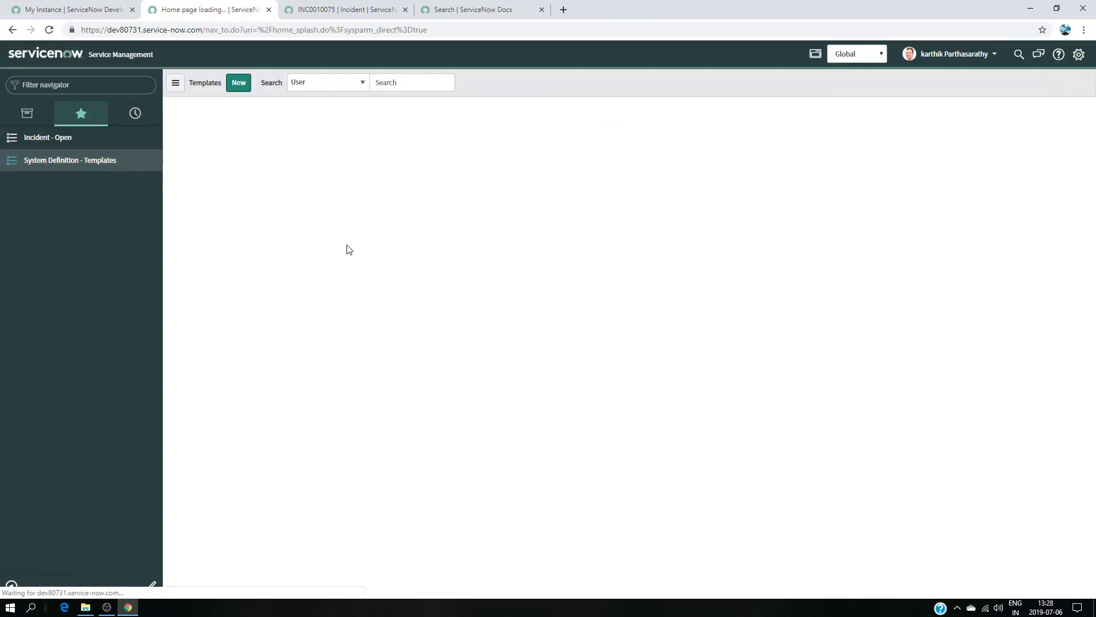
pyautogui.click(368, 148)
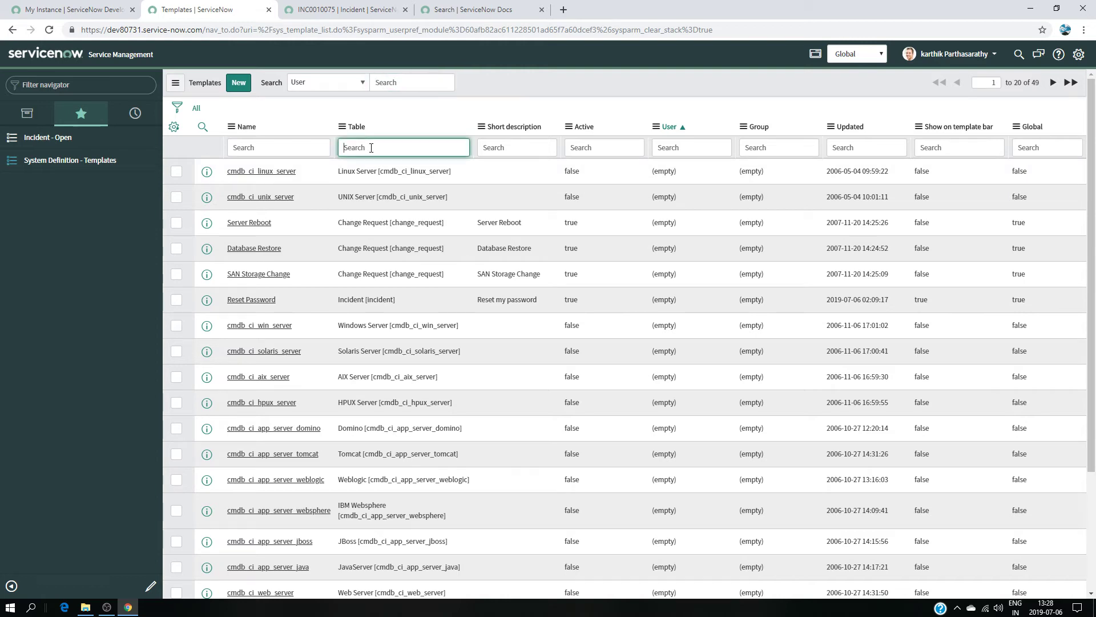
pyautogui.write('inc')
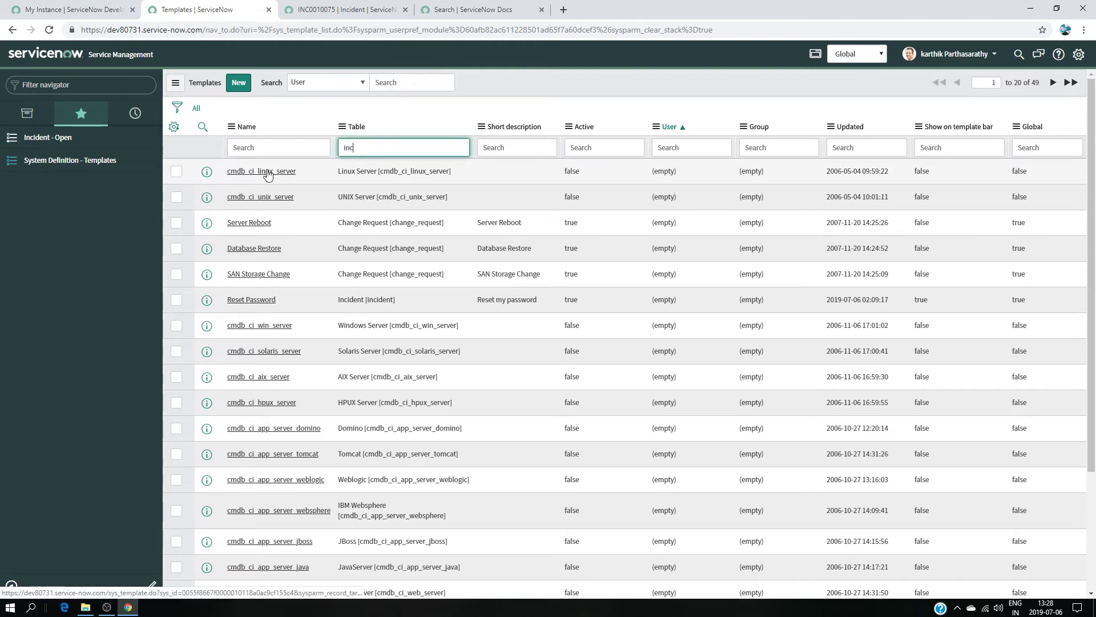
pyautogui.write('ident')
pyautogui.press('Return')
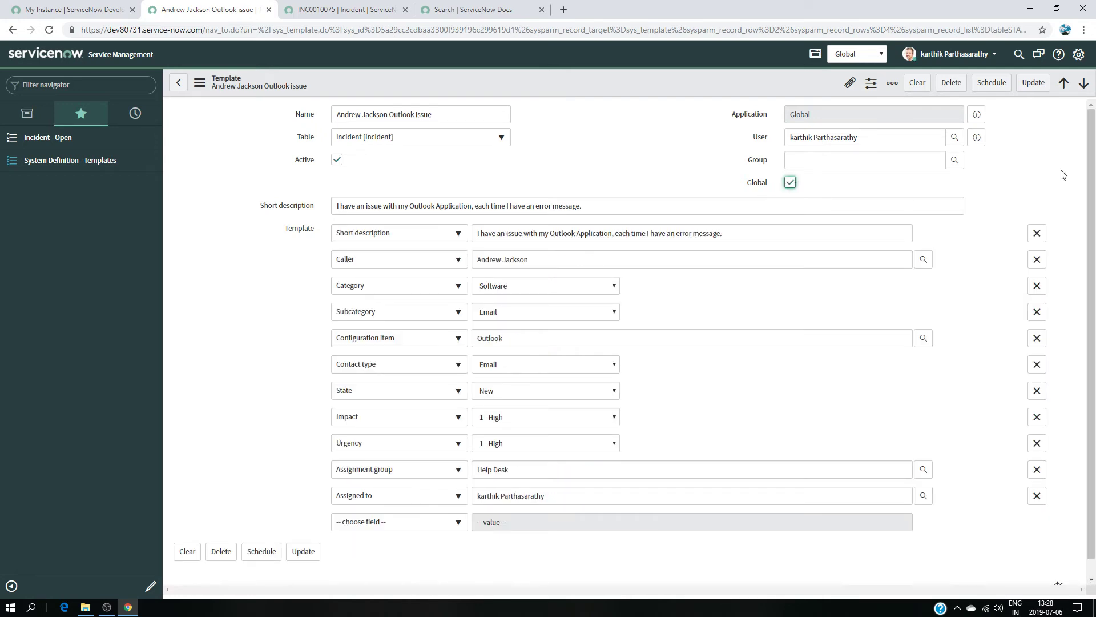
pyautogui.click(1034, 82)
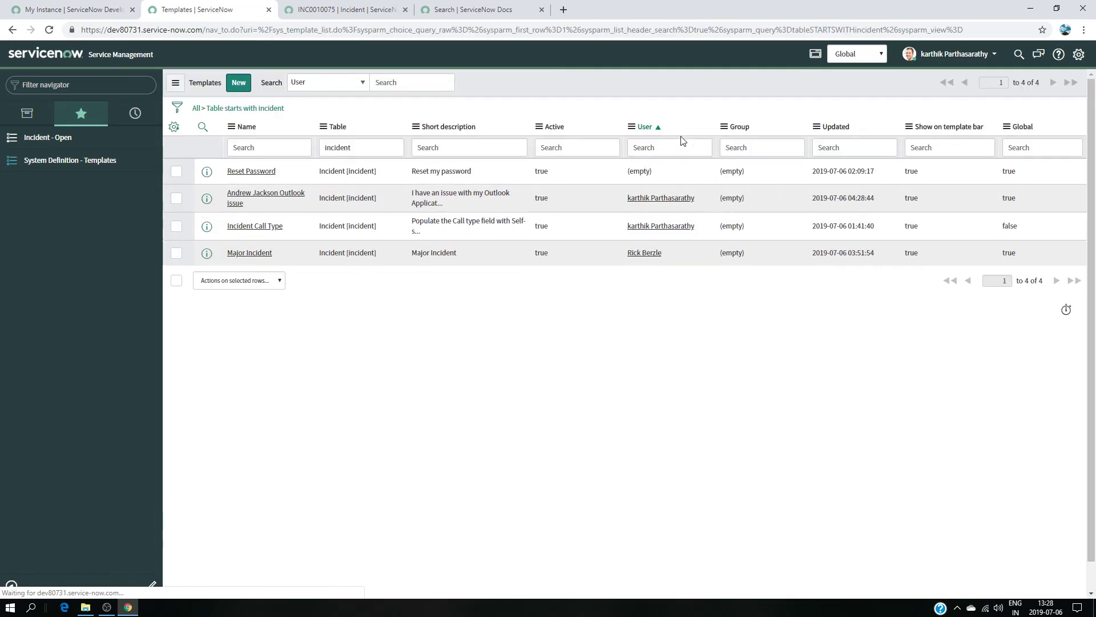
# Impersonate the Major Incident template's owner again, and start a new incident with its template bar displayed
pyautogui.click(969, 56)
pyautogui.click(944, 87)
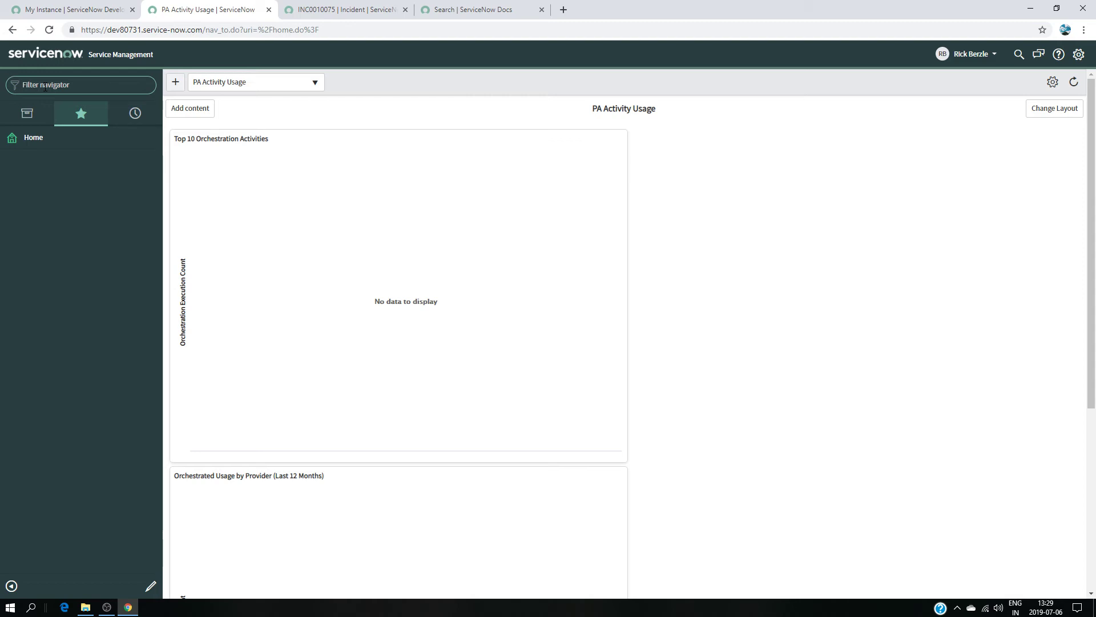
pyautogui.click(45, 87)
pyautogui.write('incident')
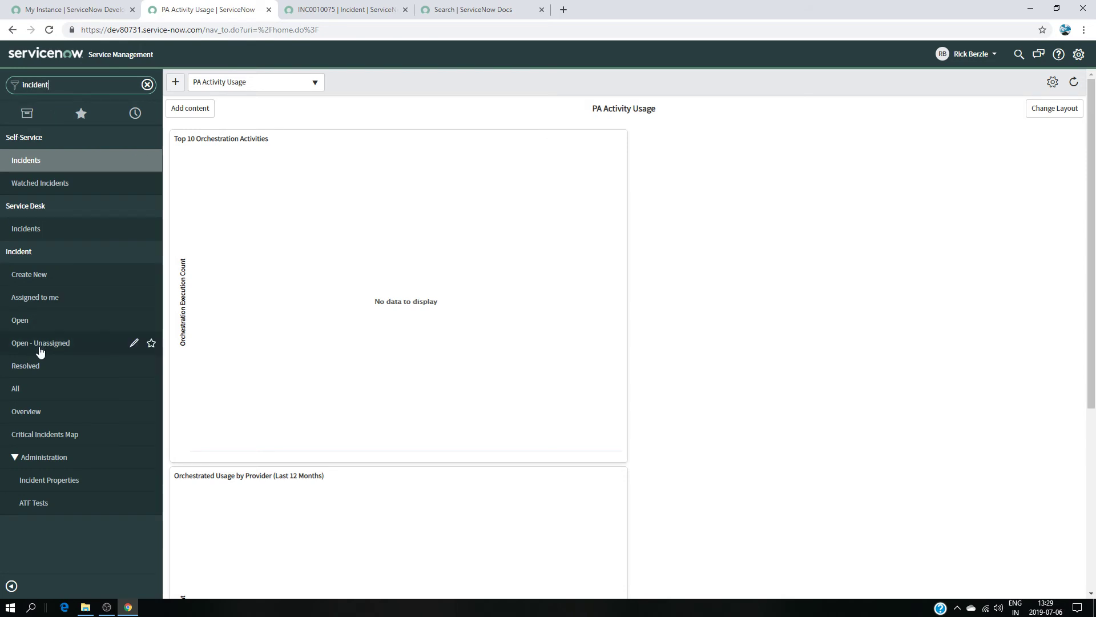
pyautogui.click(32, 277)
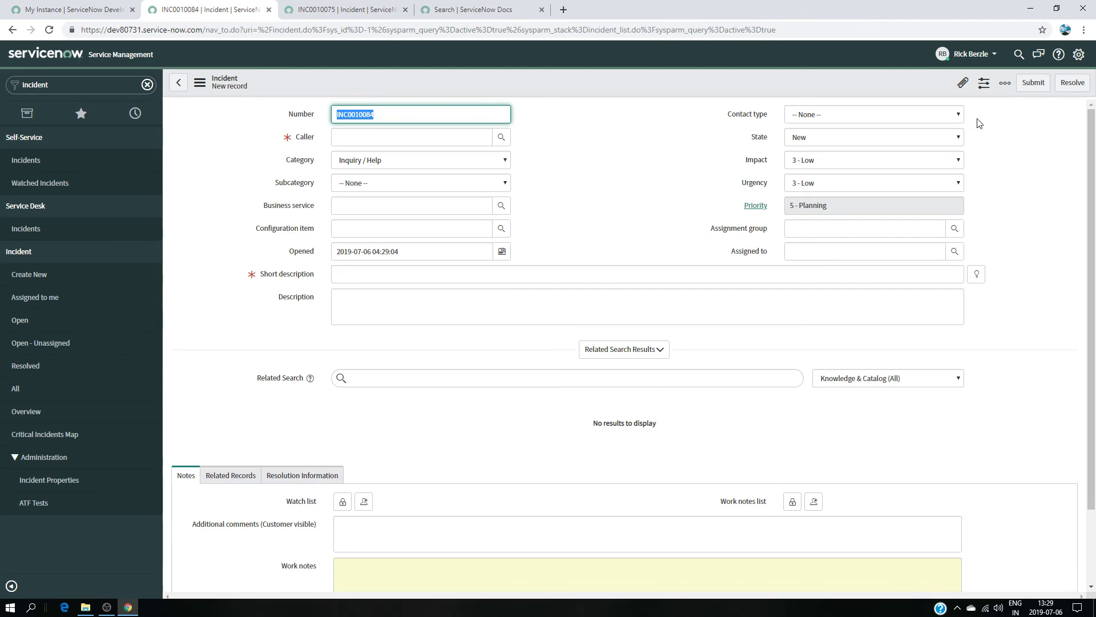
pyautogui.click(1005, 84)
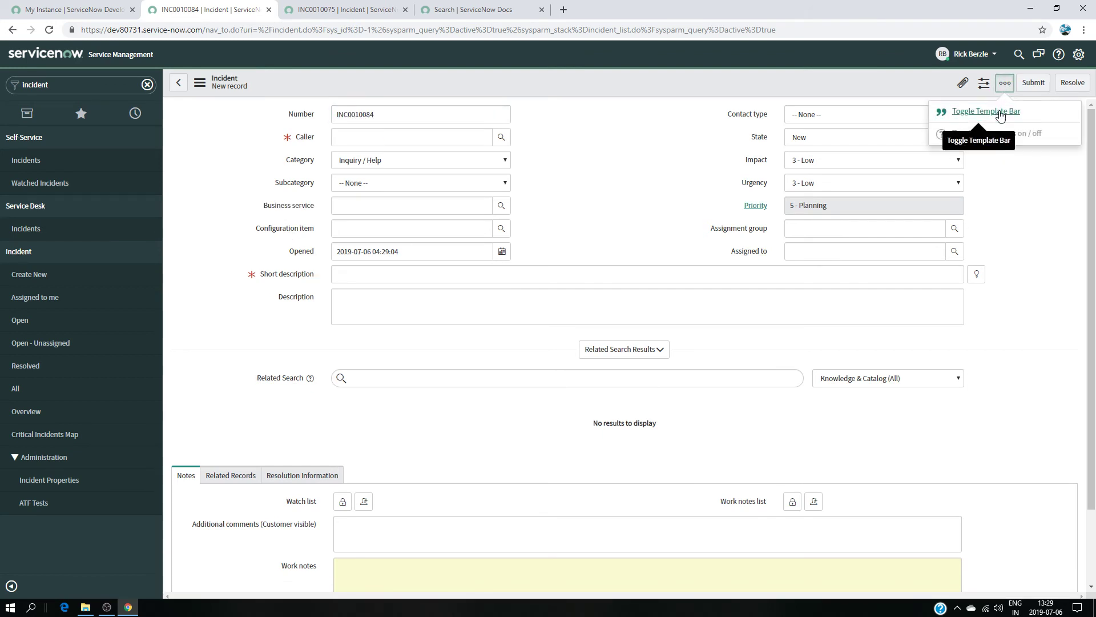
pyautogui.click(985, 111)
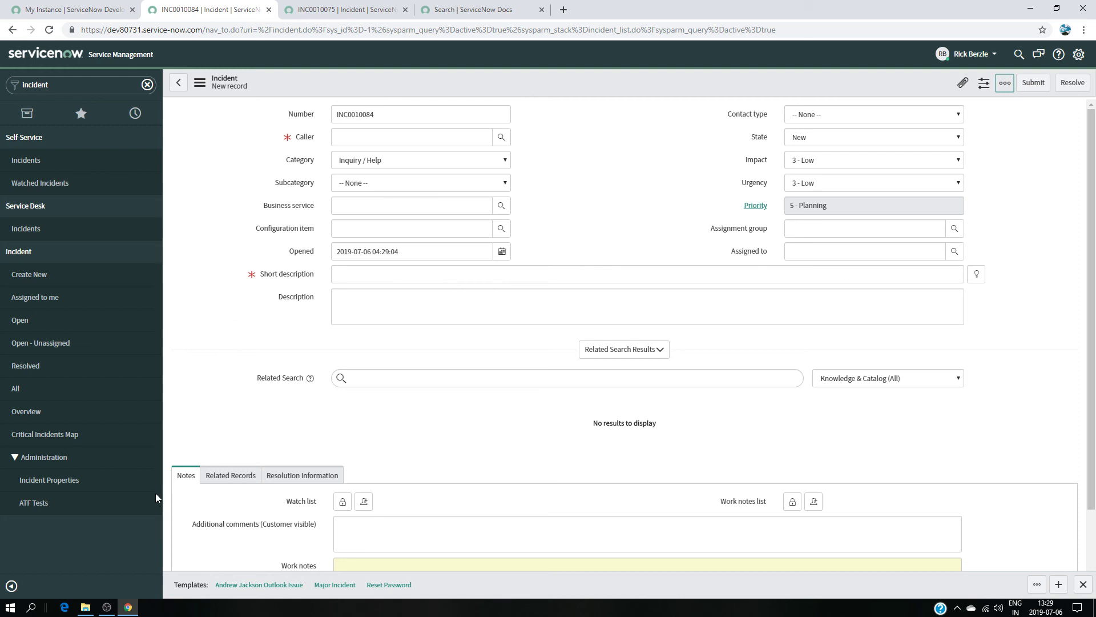
pyautogui.click(106, 607)
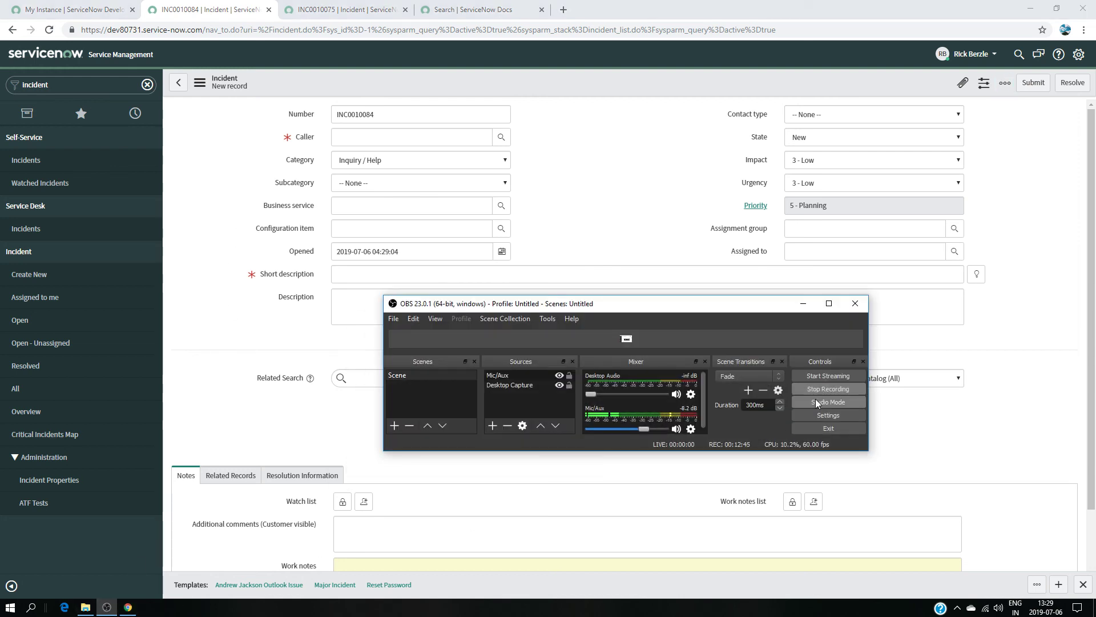